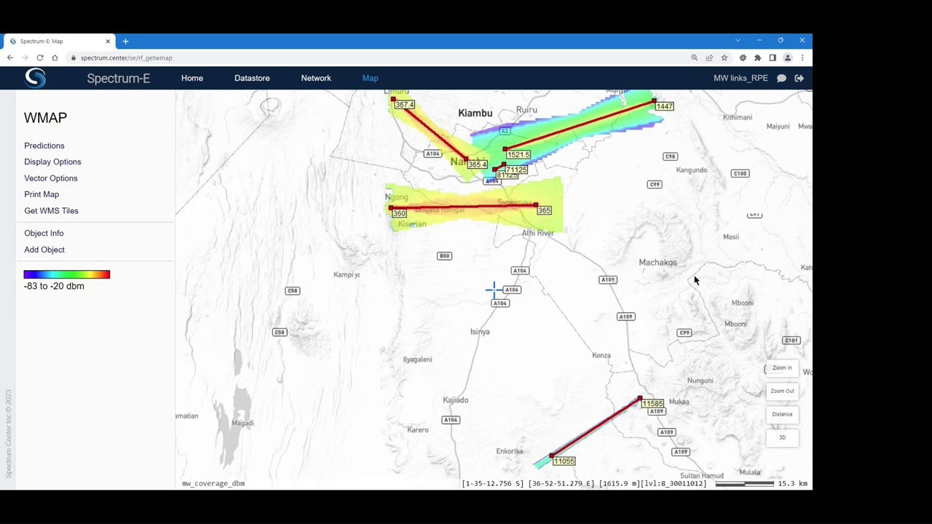
# Examine the distribution of microwave links and coverage across the entire Kenya box on the map
pyautogui.click(775, 396)
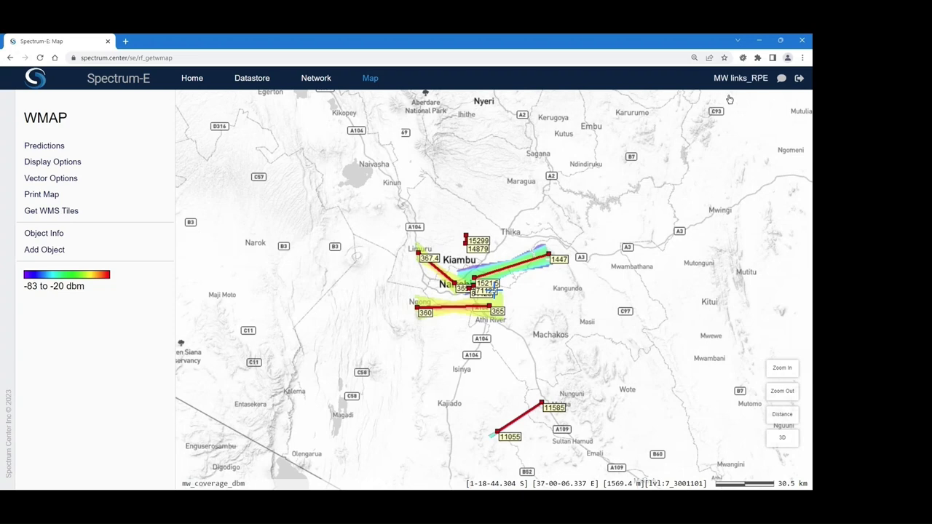
pyautogui.scroll(-1, 655, 250)
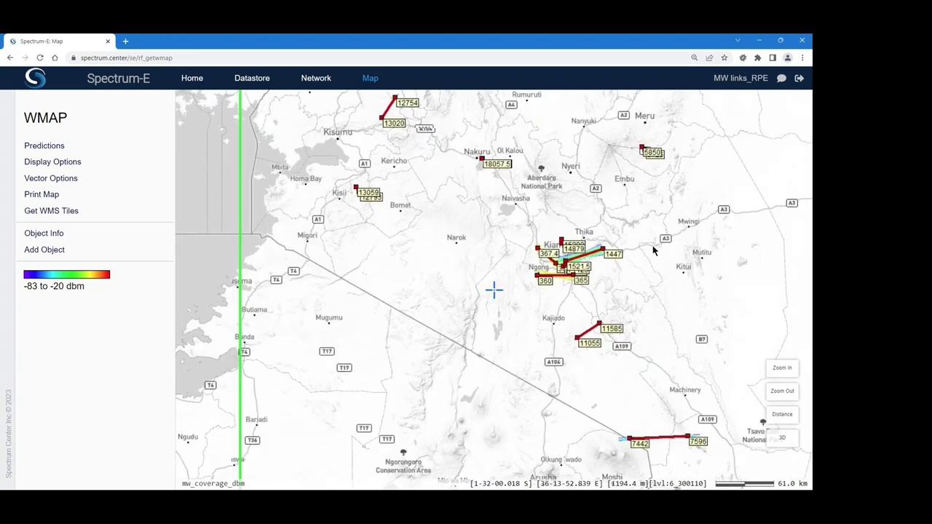
pyautogui.scroll(-1, 670, 266)
pyautogui.moveTo(674, 268); pyautogui.dragTo(517, 276)
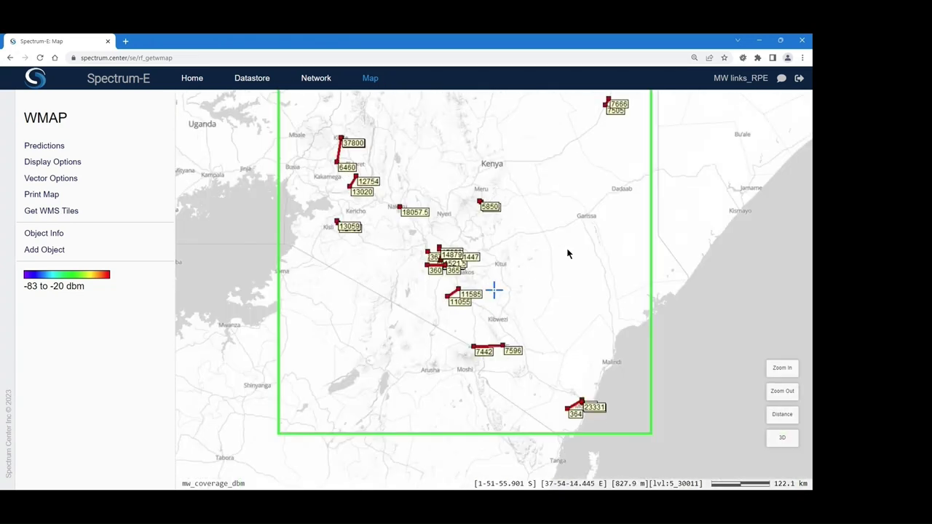
pyautogui.moveTo(568, 254); pyautogui.dragTo(565, 284)
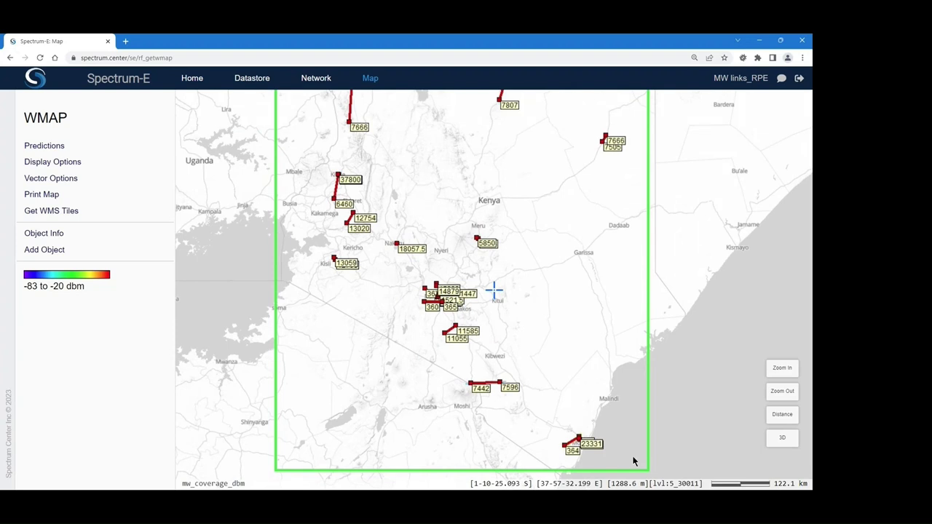
pyautogui.click(782, 391)
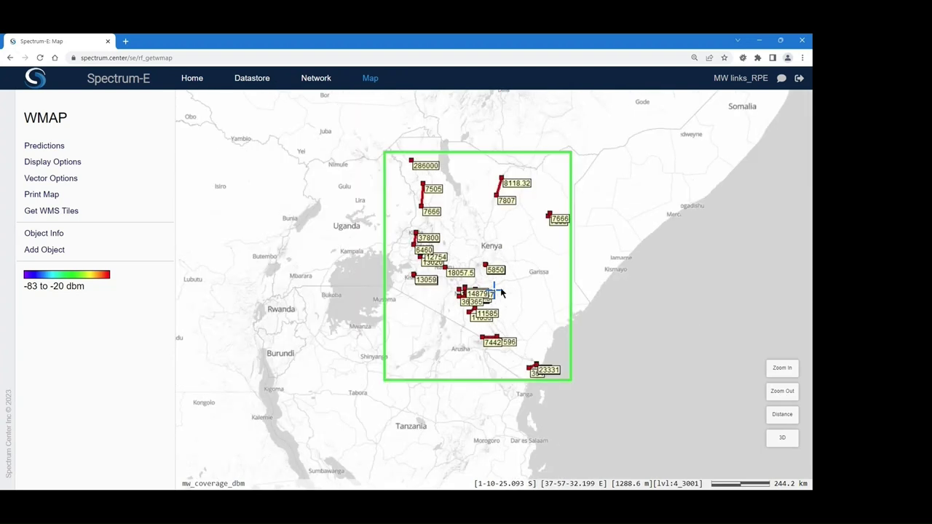
pyautogui.scroll(1, 506, 260)
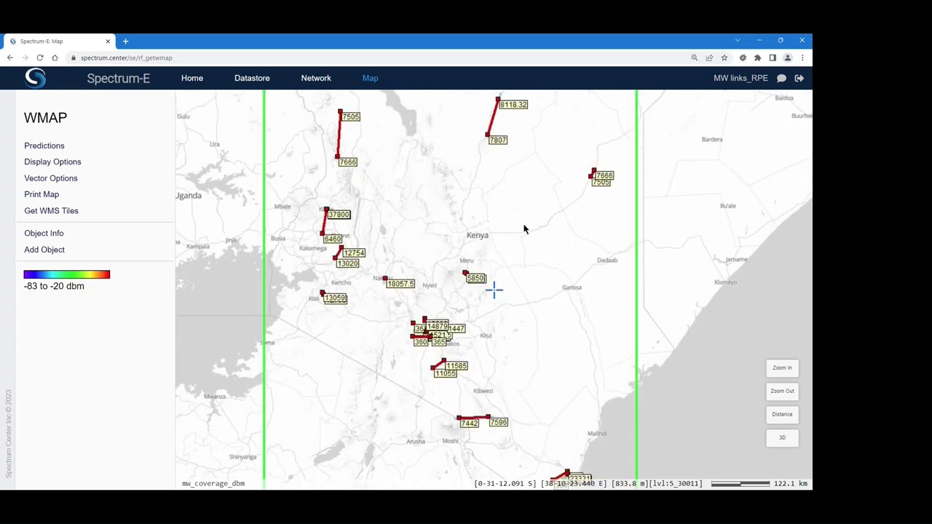
pyautogui.scroll(-1, 527, 228)
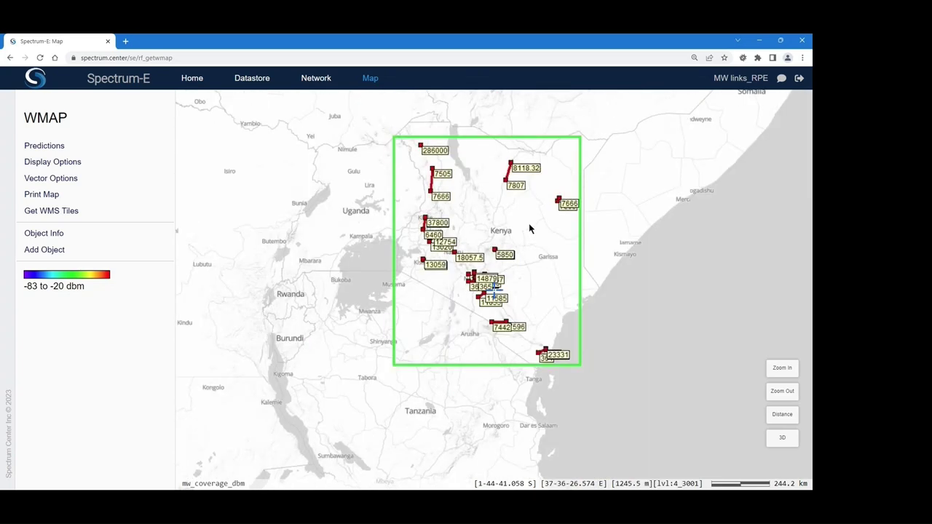
# Switch the current network to SanFran_LIDAR_UpperBands and list its Microwave Link objects
pyautogui.click(730, 78)
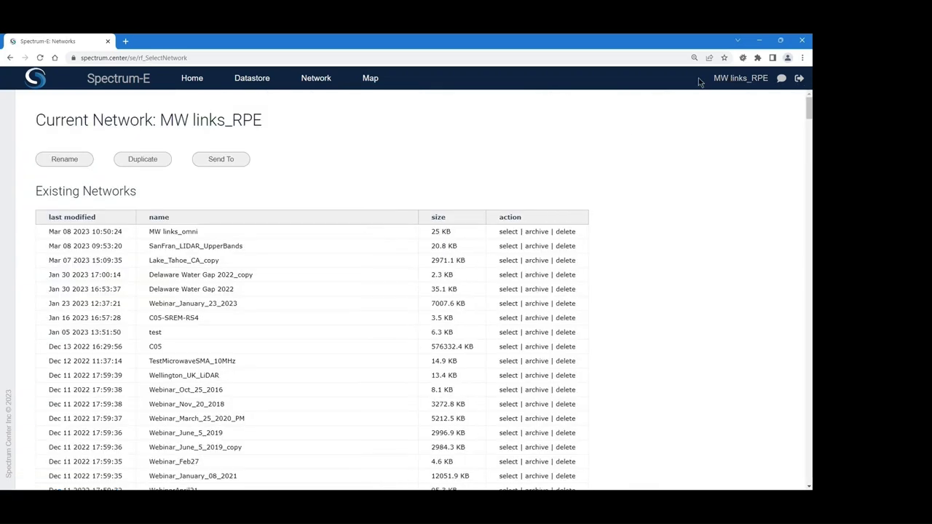
pyautogui.click(195, 247)
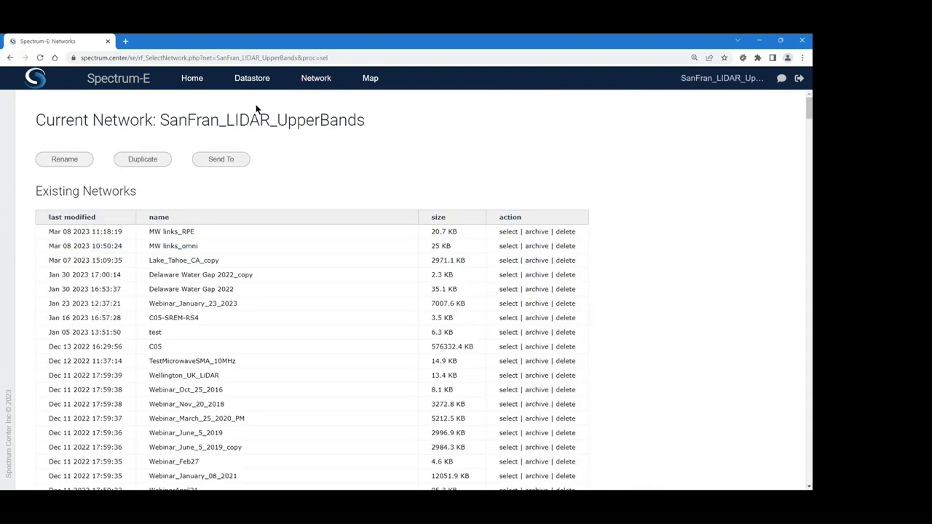
pyautogui.click(321, 81)
pyautogui.click(321, 119)
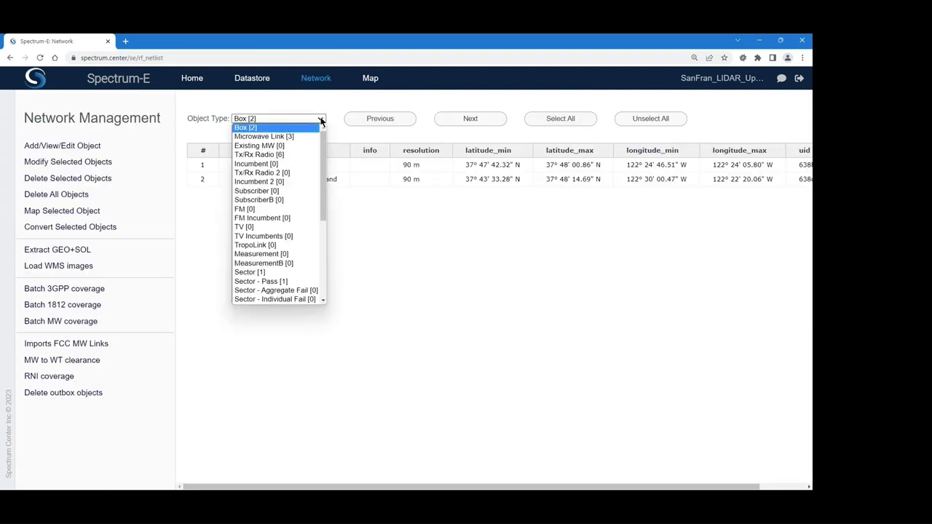
pyautogui.click(274, 136)
# Map microwave link A1 and inspect the San Francisco links and their enclosing boxes
pyautogui.click(249, 182)
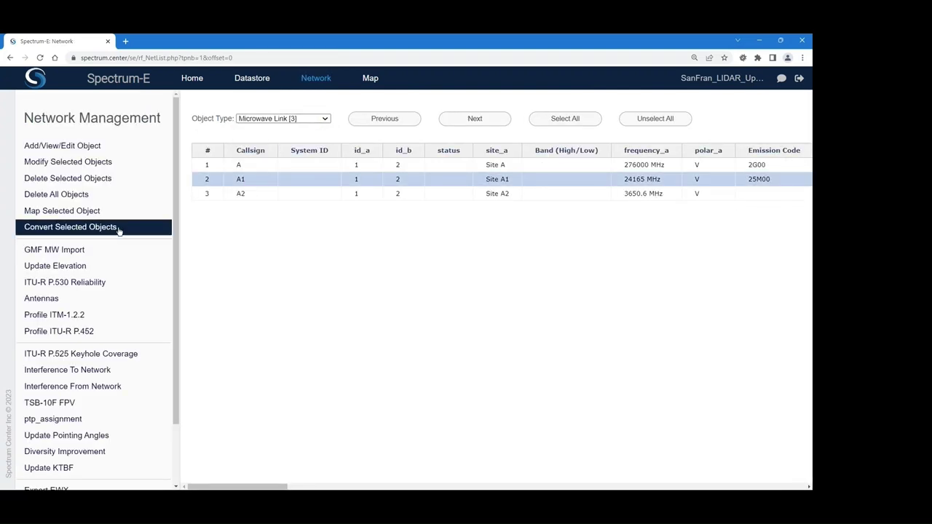
pyautogui.click(64, 211)
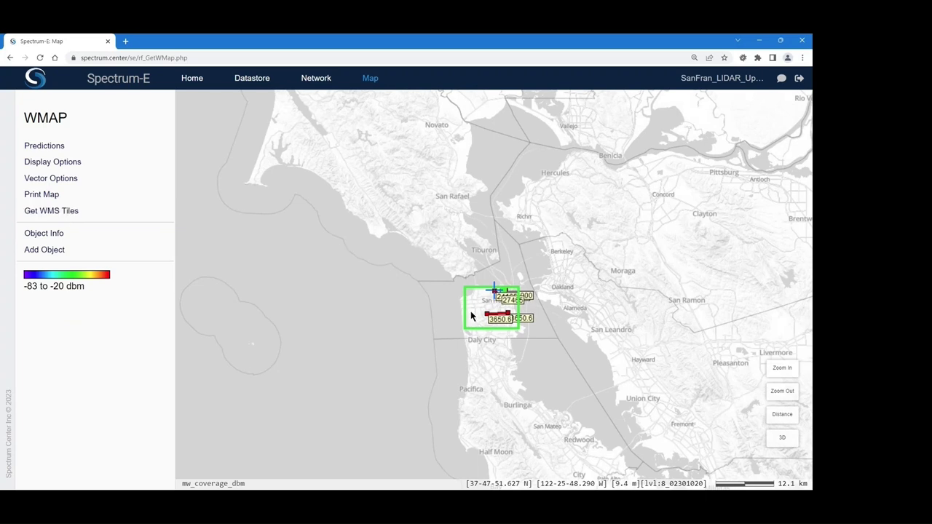
pyautogui.click(781, 371)
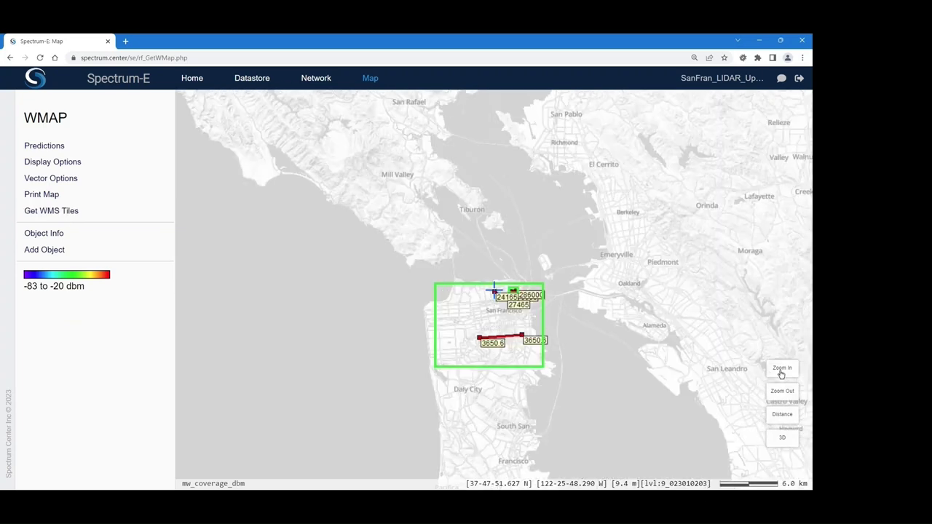
pyautogui.click(781, 371)
pyautogui.moveTo(638, 377); pyautogui.dragTo(624, 326)
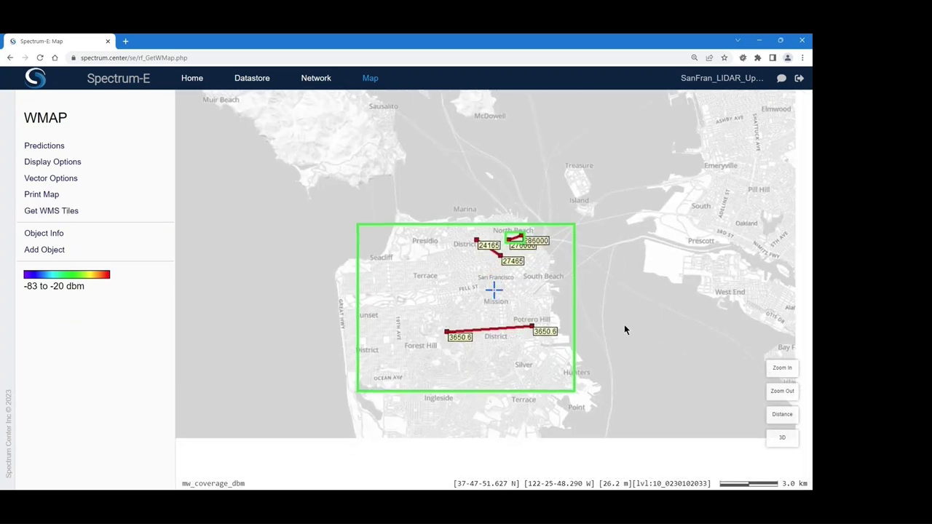
pyautogui.click(783, 372)
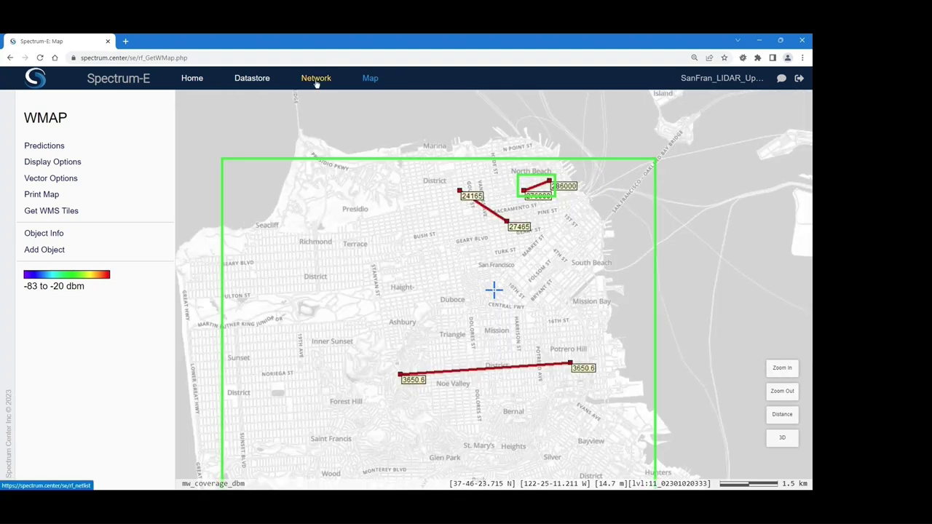
# Review the microwave link table's site A parameters, including the antenna name of link A2
pyautogui.click(316, 81)
pyautogui.click(324, 120)
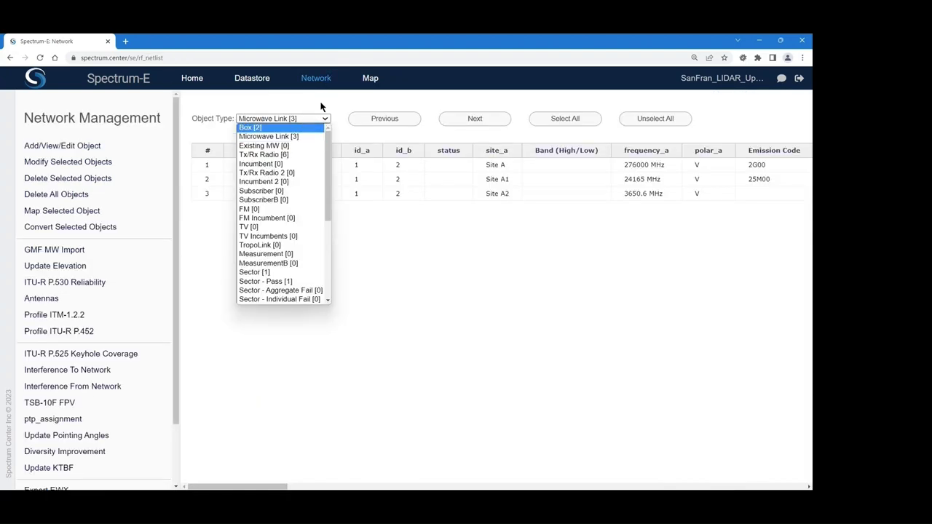
pyautogui.click(320, 107)
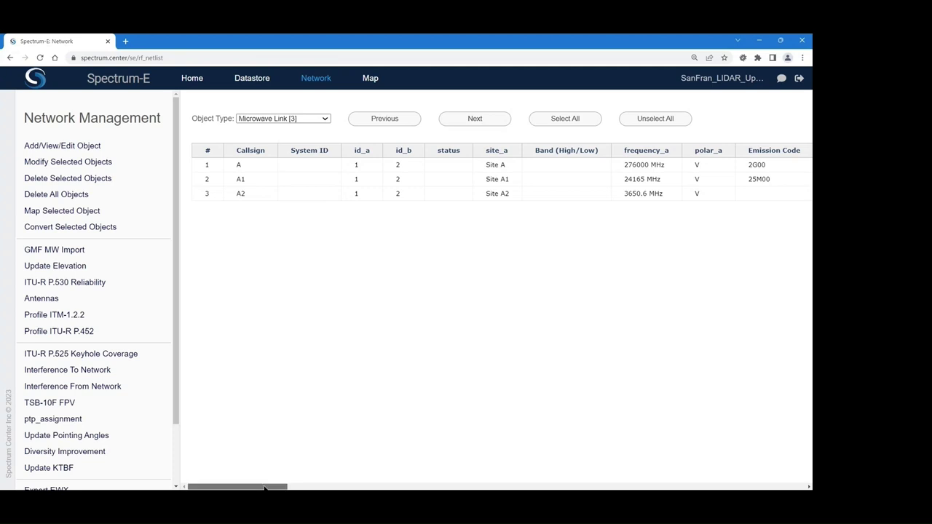
pyautogui.moveTo(264, 488); pyautogui.dragTo(423, 483)
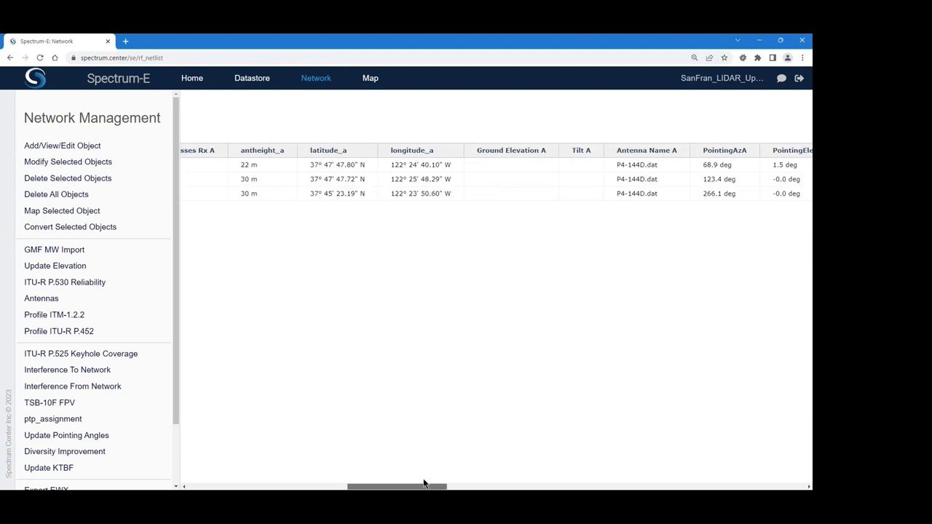
pyautogui.moveTo(639, 194); pyautogui.dragTo(657, 193)
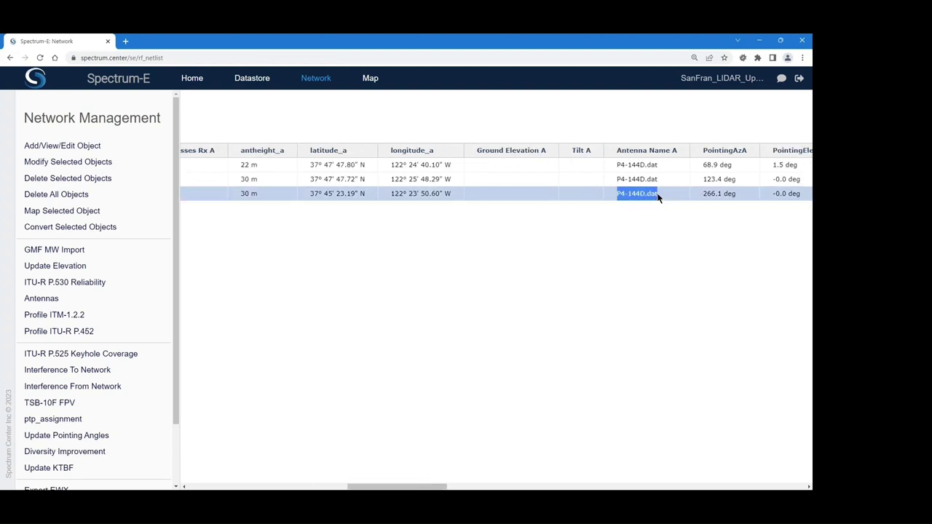
pyautogui.moveTo(395, 486); pyautogui.dragTo(260, 483)
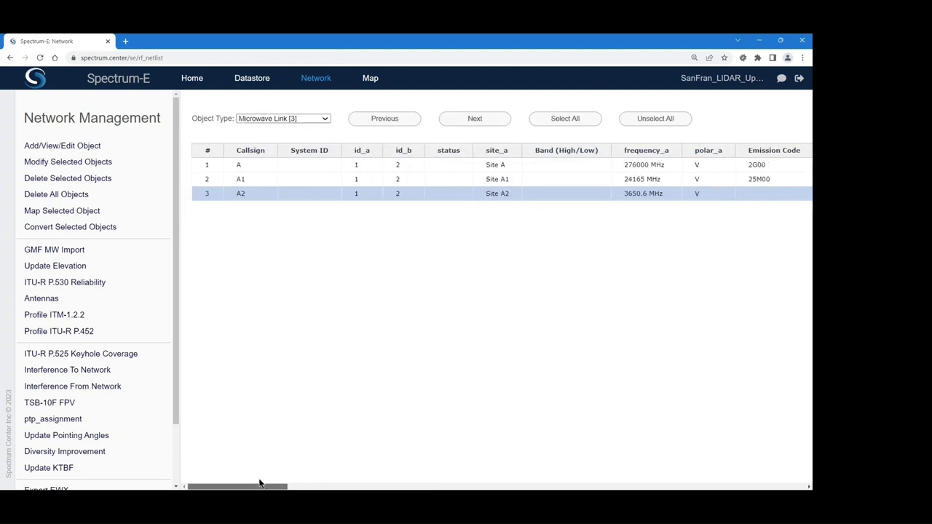
# Calculate batch MW coverage of the Microwave Link objects for the SanFran - 1m LiDAR - multiband box with the default parameters
pyautogui.click(322, 118)
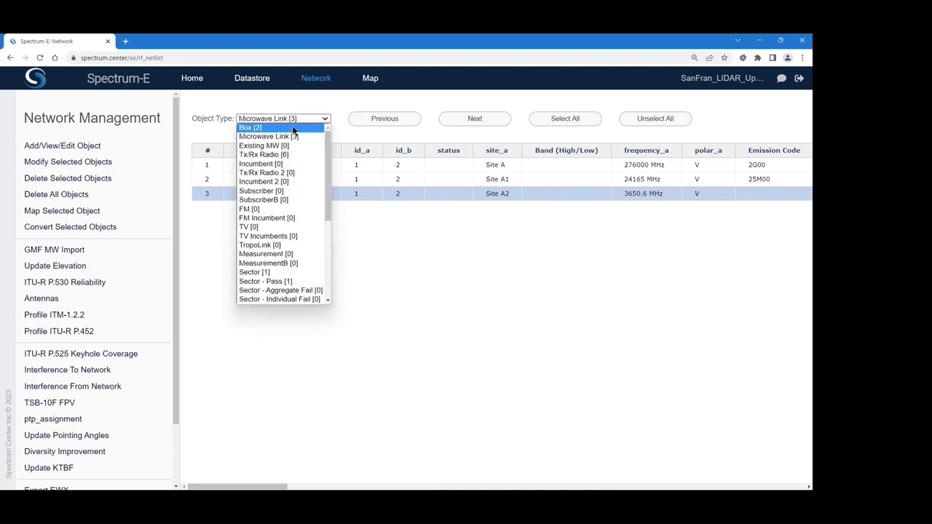
pyautogui.click(292, 127)
pyautogui.click(284, 182)
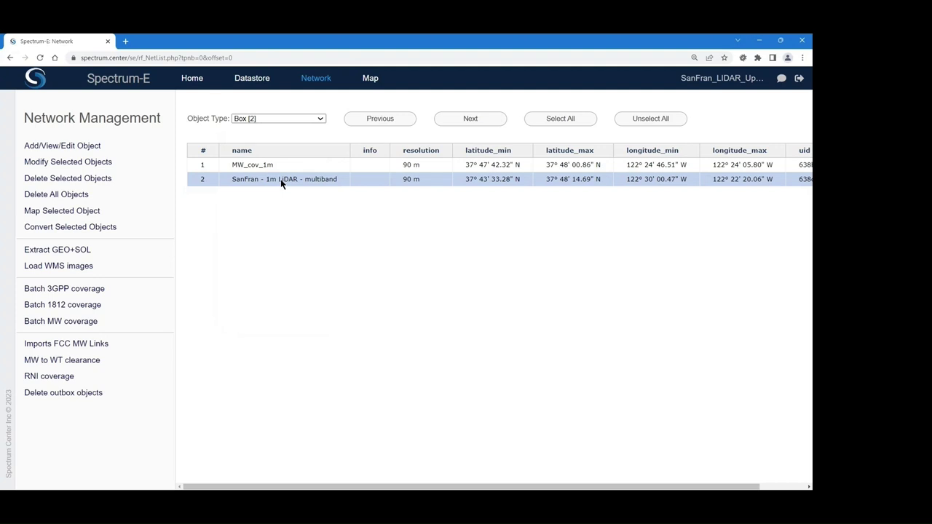
pyautogui.click(77, 321)
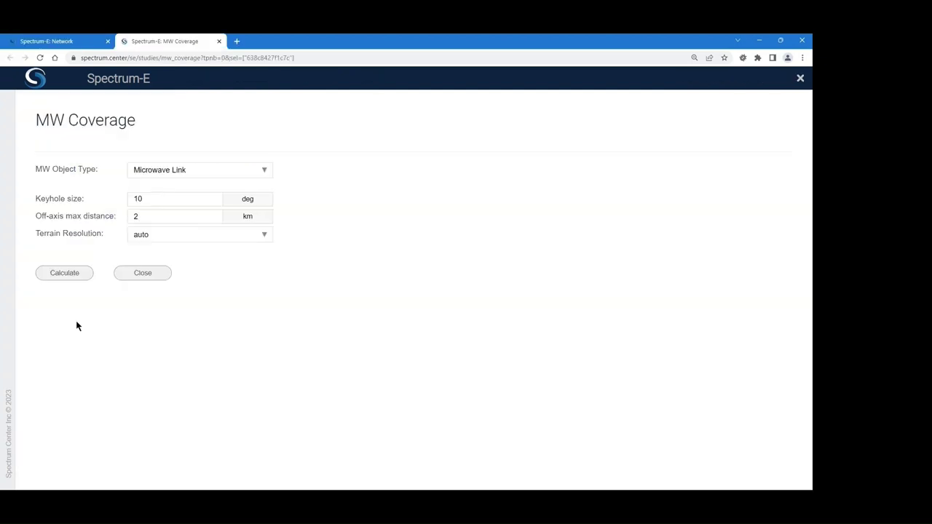
pyautogui.click(74, 279)
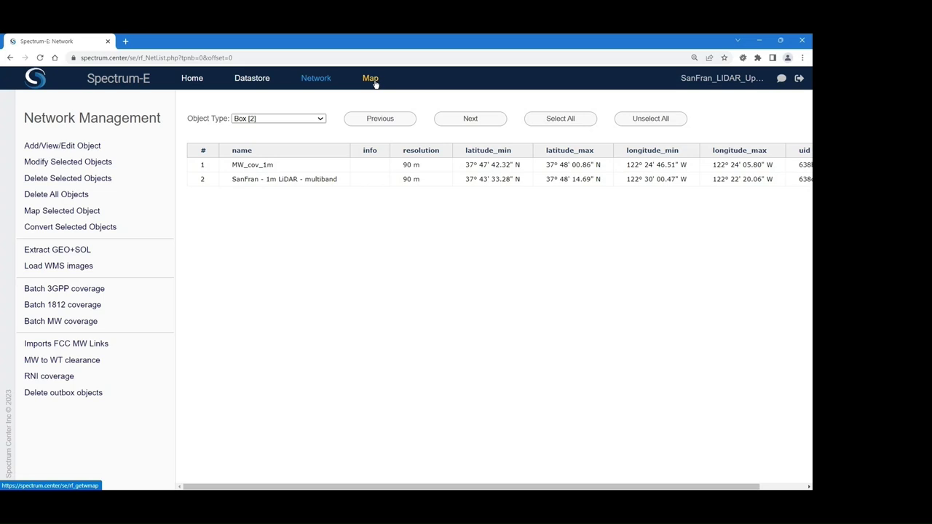
# Display the calculated coverage on the map and examine the 276000–286000 MHz link up close
pyautogui.click(370, 79)
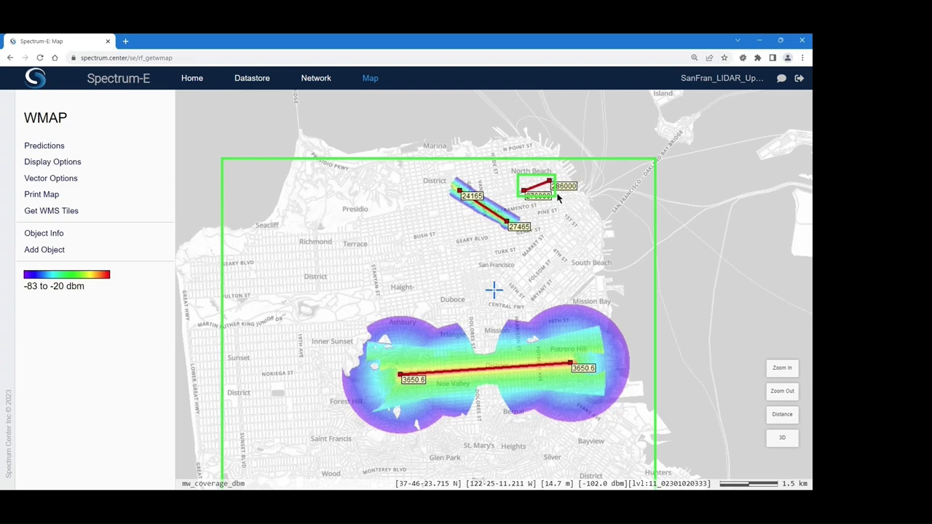
pyautogui.scroll(2, 547, 188)
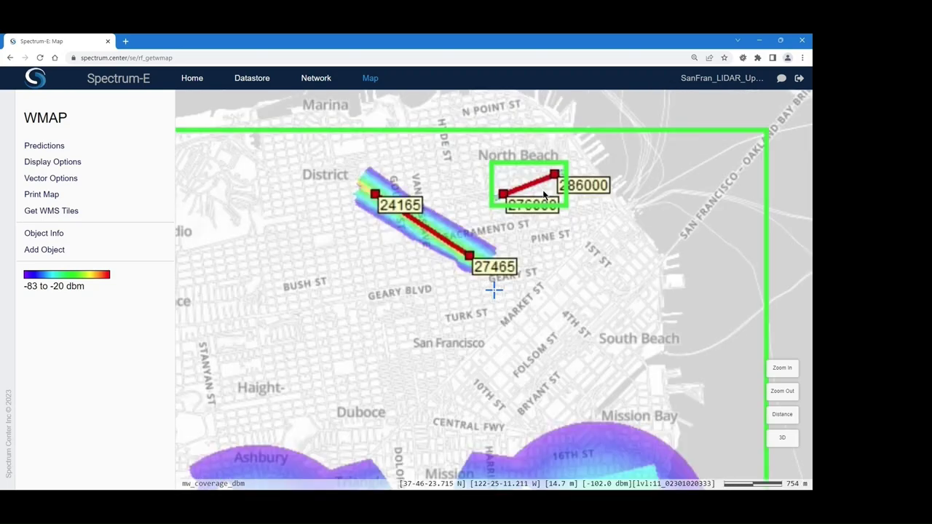
pyautogui.scroll(1, 539, 191)
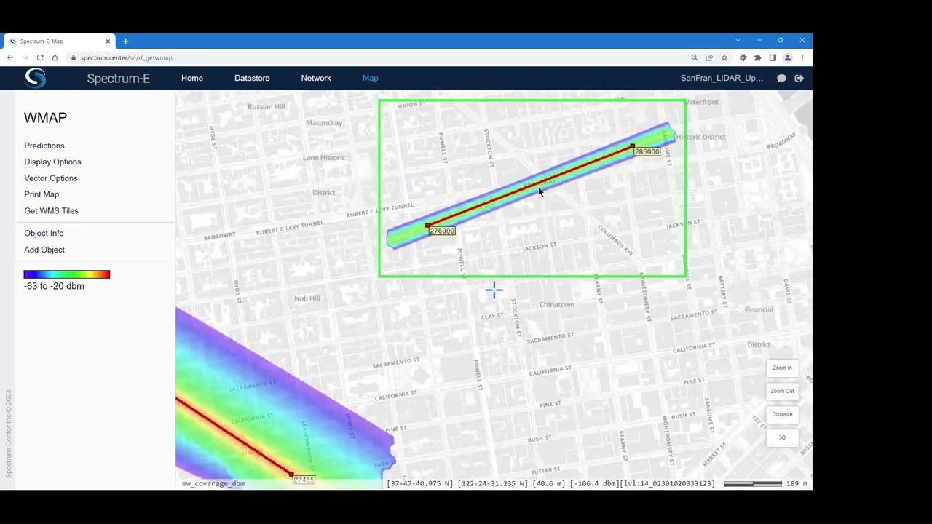
pyautogui.moveTo(599, 185); pyautogui.dragTo(569, 237)
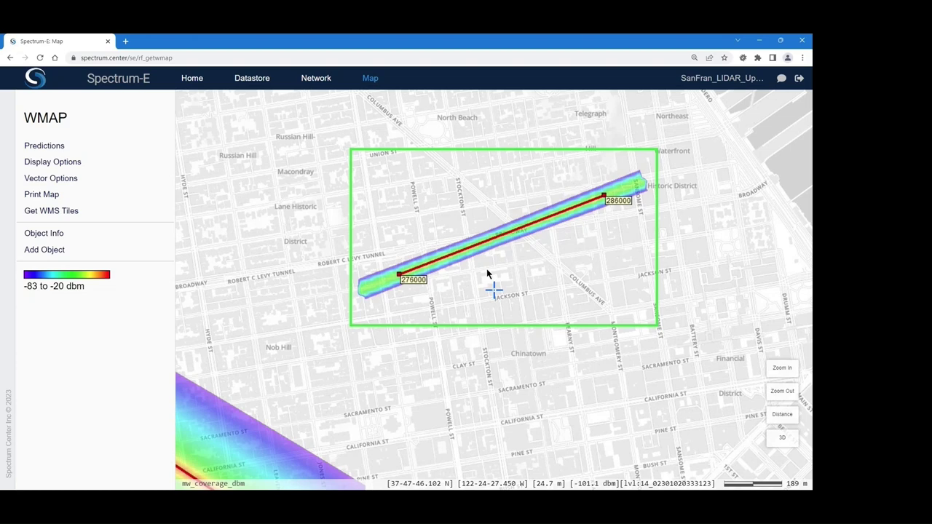
pyautogui.click(782, 368)
pyautogui.moveTo(665, 205); pyautogui.dragTo(614, 312)
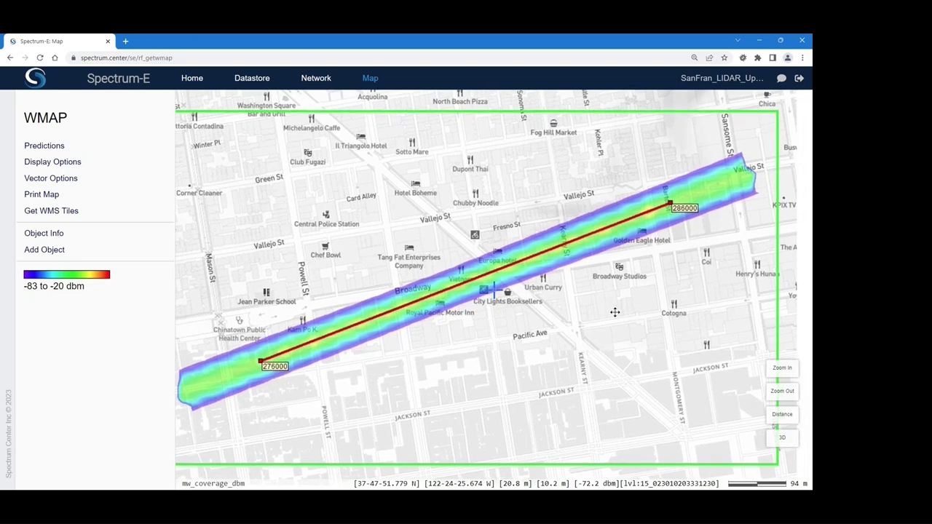
# Measure a short distance within the 276000–286000 MHz link's coverage near the middle of the path
pyautogui.click(780, 418)
pyautogui.click(586, 333)
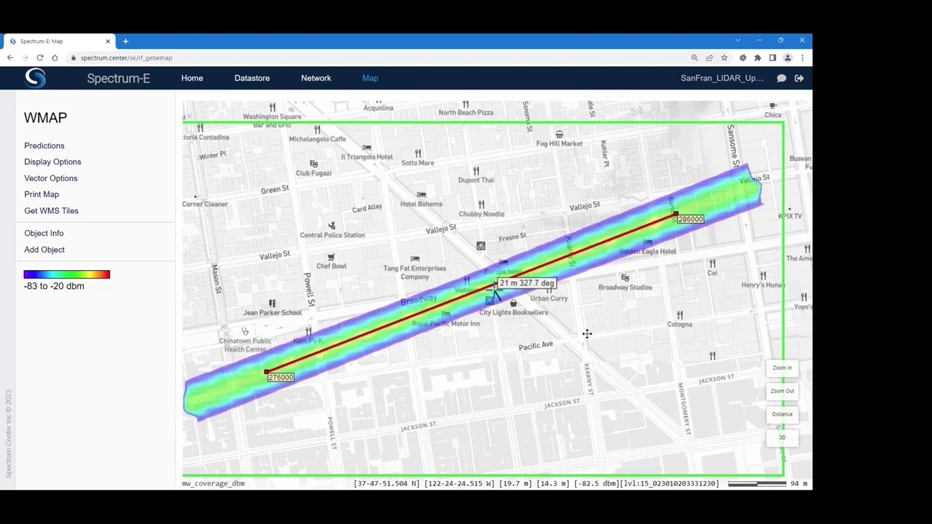
pyautogui.moveTo(586, 333); pyautogui.dragTo(587, 339)
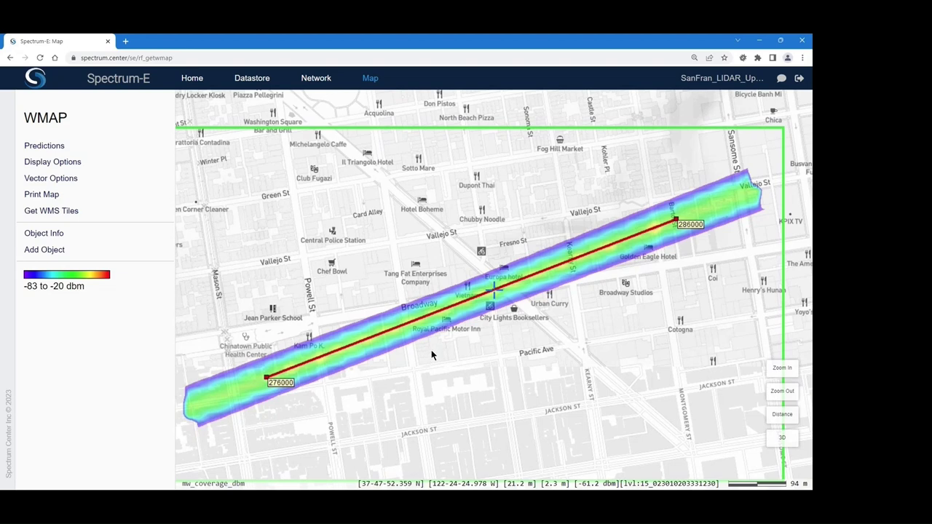
# Examine the coverage footprints of the 24165–27465 MHz link and the 3650.6 MHz link
pyautogui.click(782, 393)
pyautogui.click(781, 393)
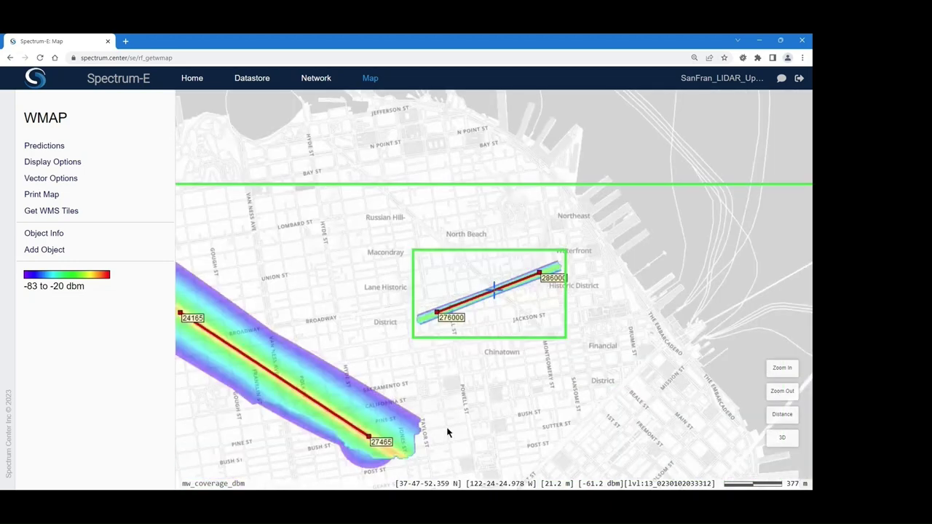
pyautogui.moveTo(450, 429); pyautogui.dragTo(563, 222)
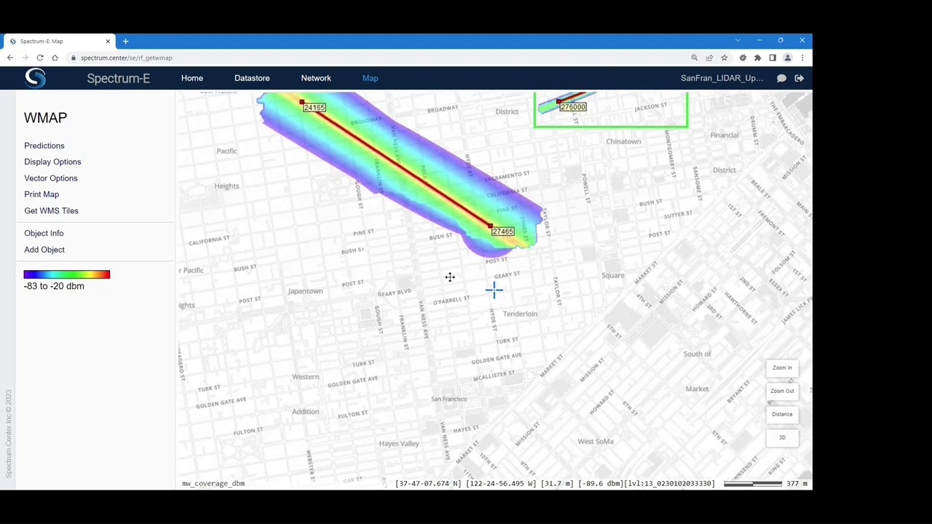
pyautogui.moveTo(449, 276); pyautogui.dragTo(494, 328)
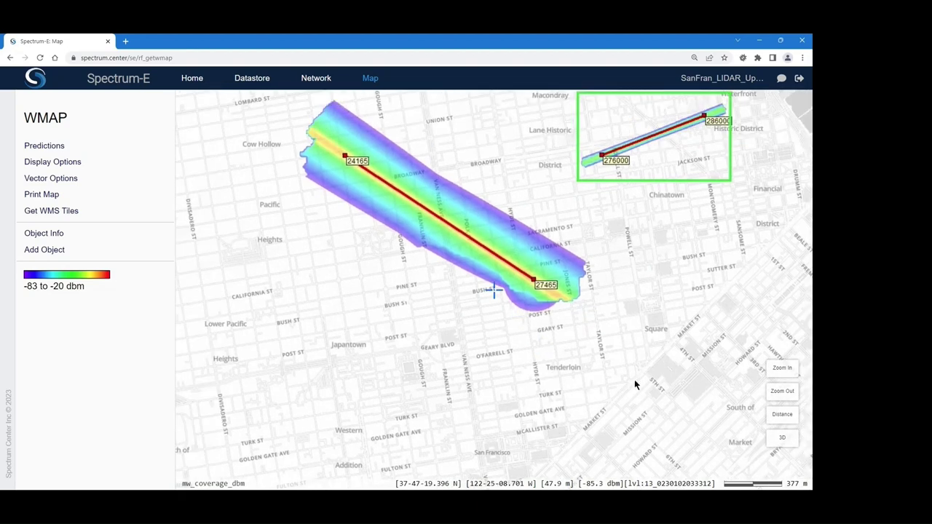
pyautogui.click(782, 393)
pyautogui.moveTo(615, 416); pyautogui.dragTo(607, 202)
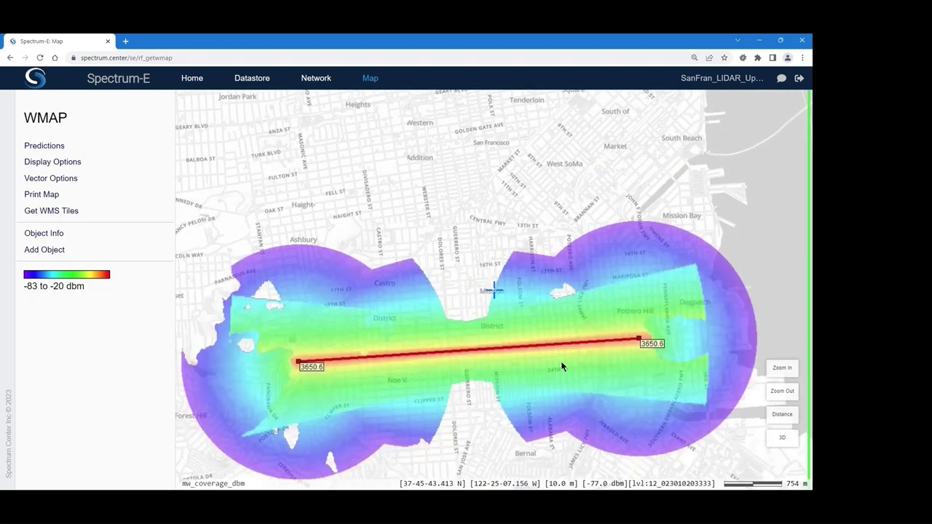
# List the network's Microwave Link objects, then open their antenna library and its antenna catalog
pyautogui.moveTo(560, 361); pyautogui.dragTo(575, 305)
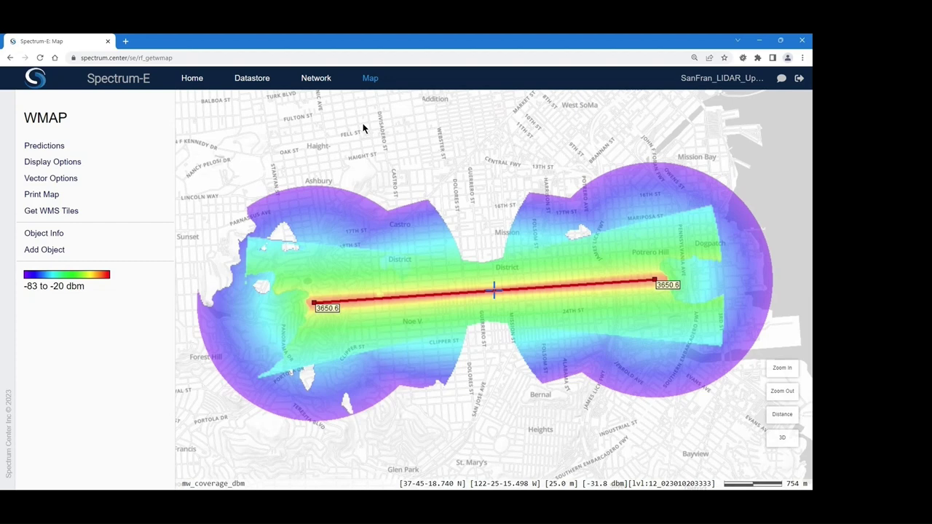
pyautogui.click(317, 79)
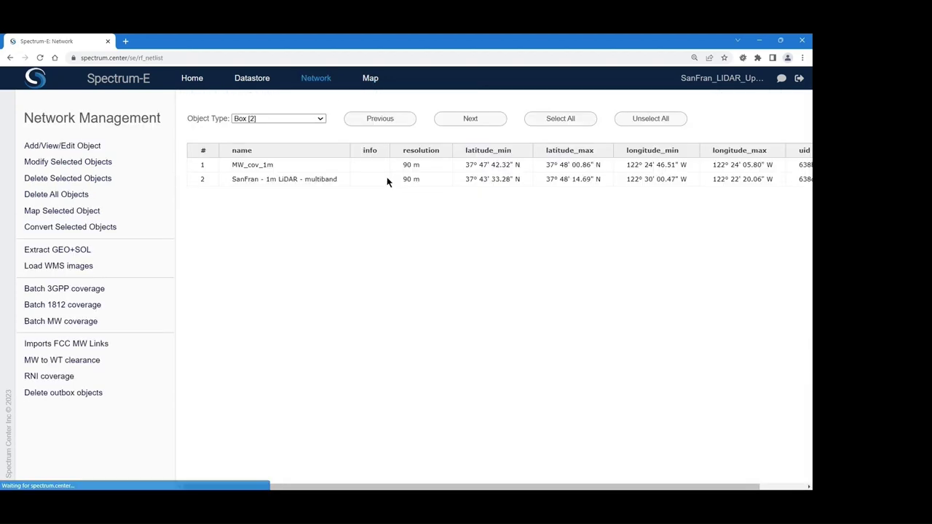
pyautogui.click(295, 119)
pyautogui.click(286, 136)
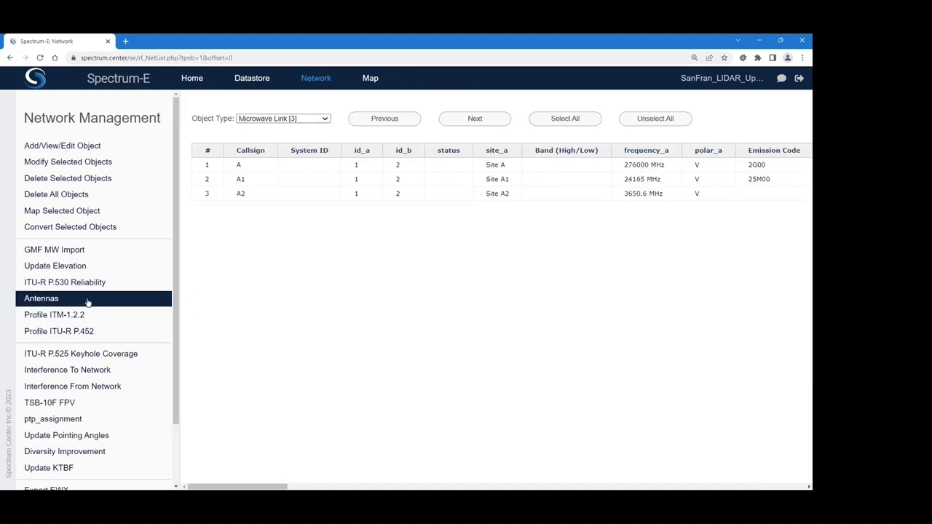
pyautogui.click(67, 303)
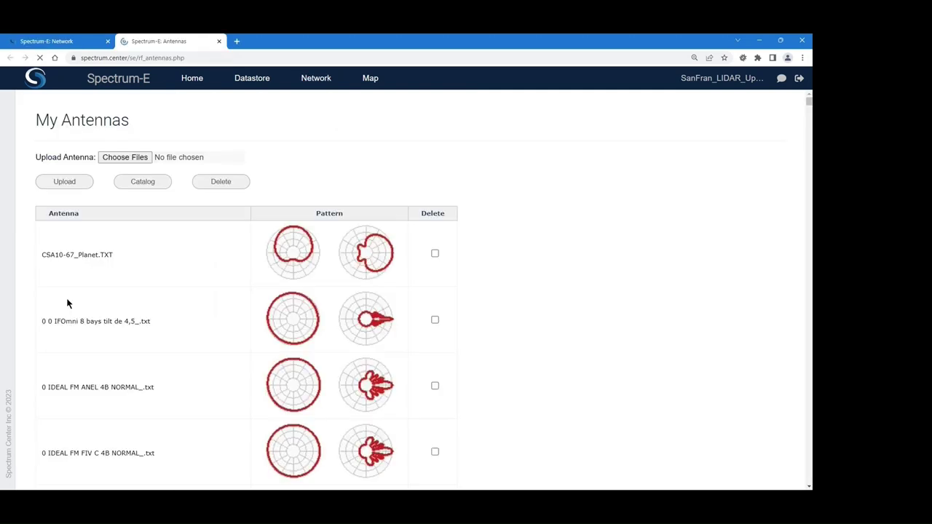
pyautogui.click(147, 185)
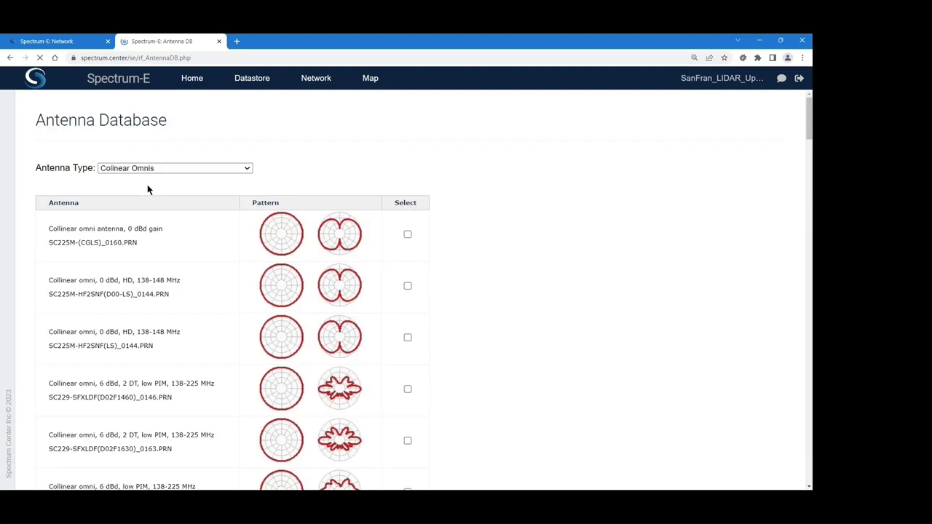
# Show the RPE antenna type in the antenna database
pyautogui.moveTo(36, 120); pyautogui.dragTo(250, 202)
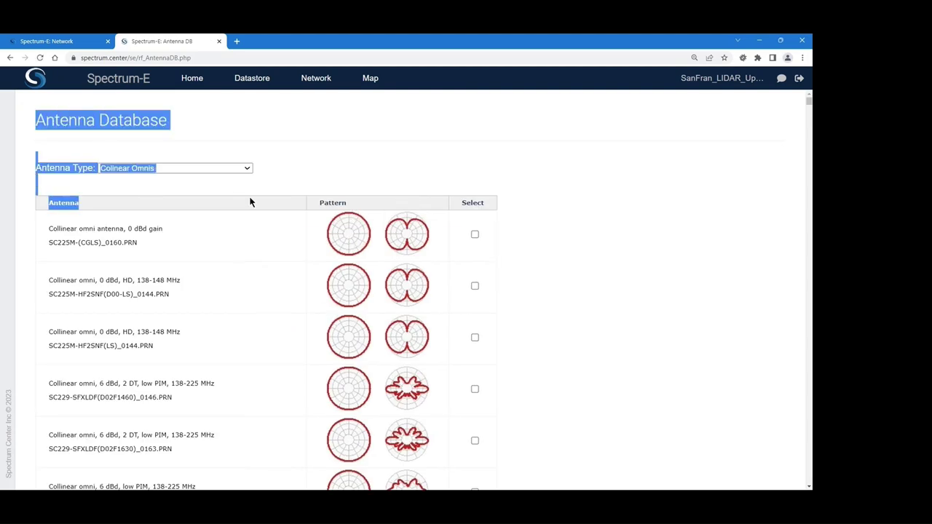
pyautogui.click(302, 158)
pyautogui.click(247, 169)
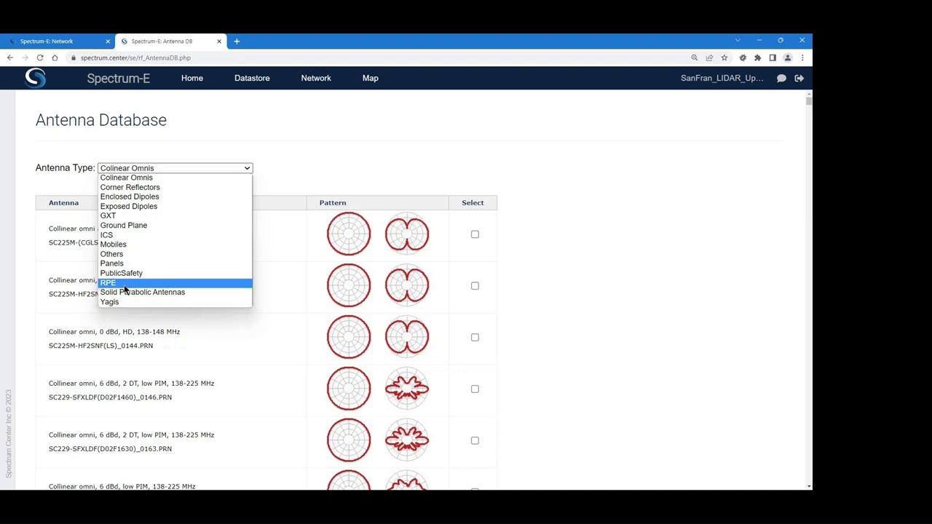
pyautogui.click(126, 284)
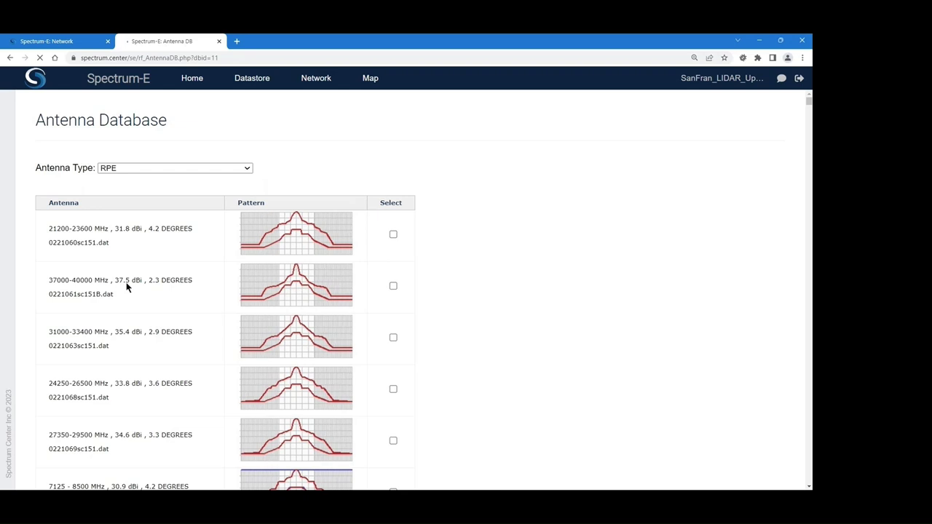
pyautogui.click(247, 169)
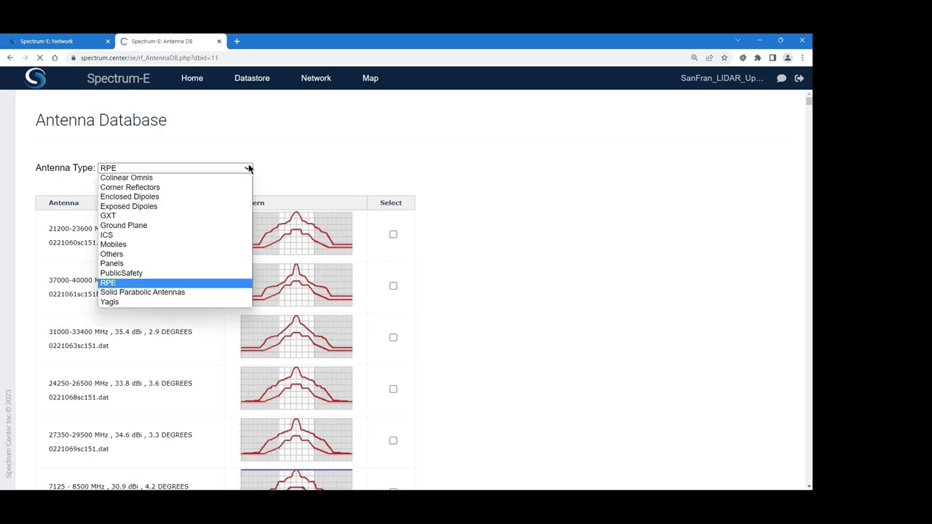
pyautogui.click(276, 168)
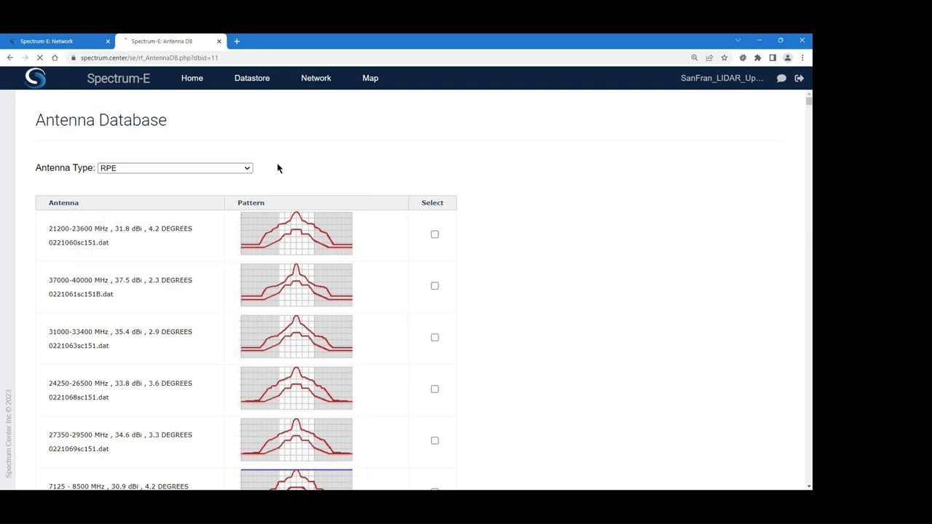
# Open the My Antennas page in another tab and examine the RPE antenna patterns in the catalog
pyautogui.click(78, 41)
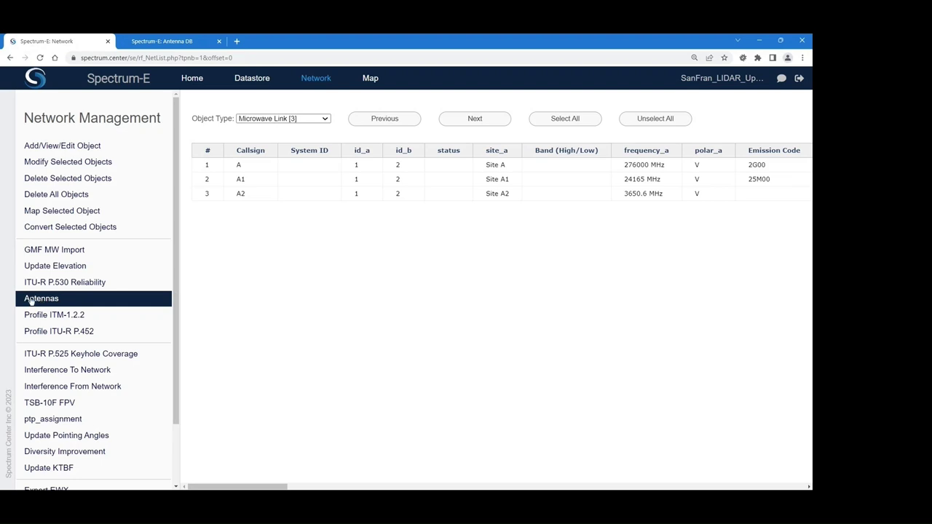
pyautogui.click(53, 305)
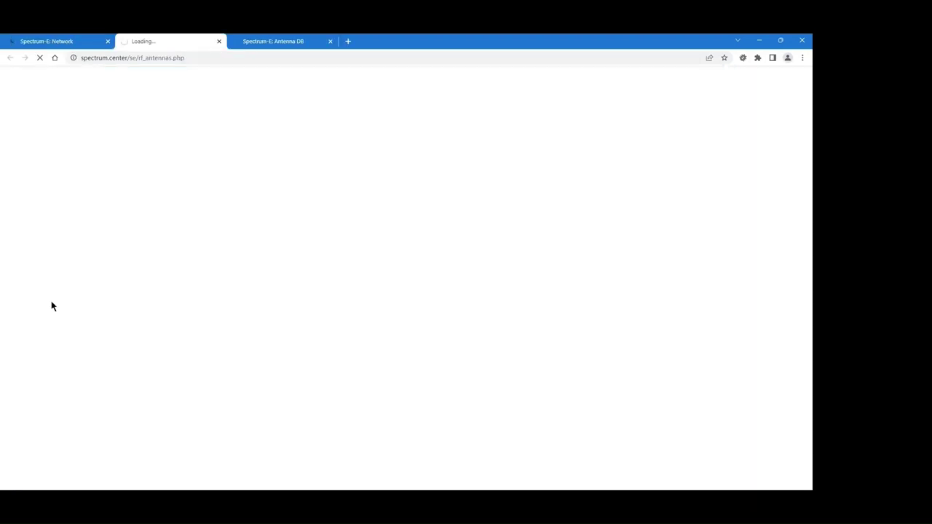
pyautogui.click(280, 43)
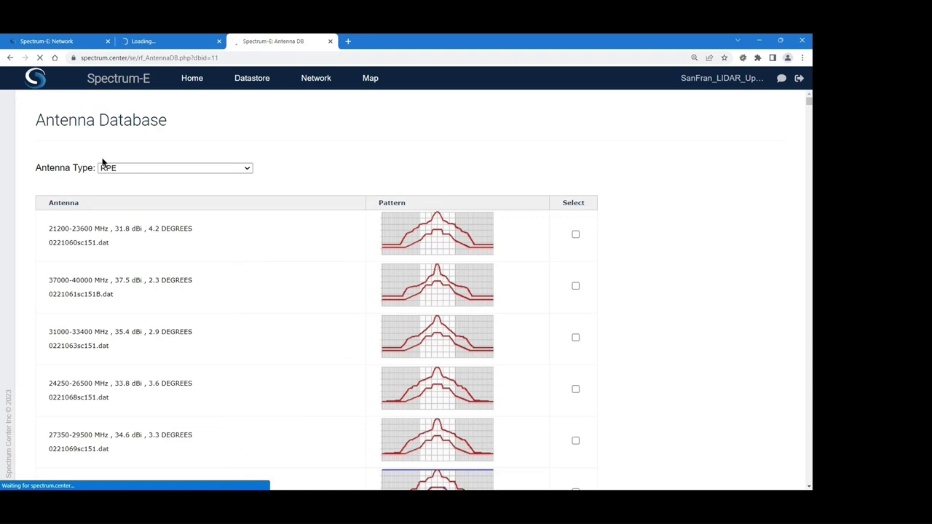
pyautogui.moveTo(37, 168); pyautogui.dragTo(93, 175)
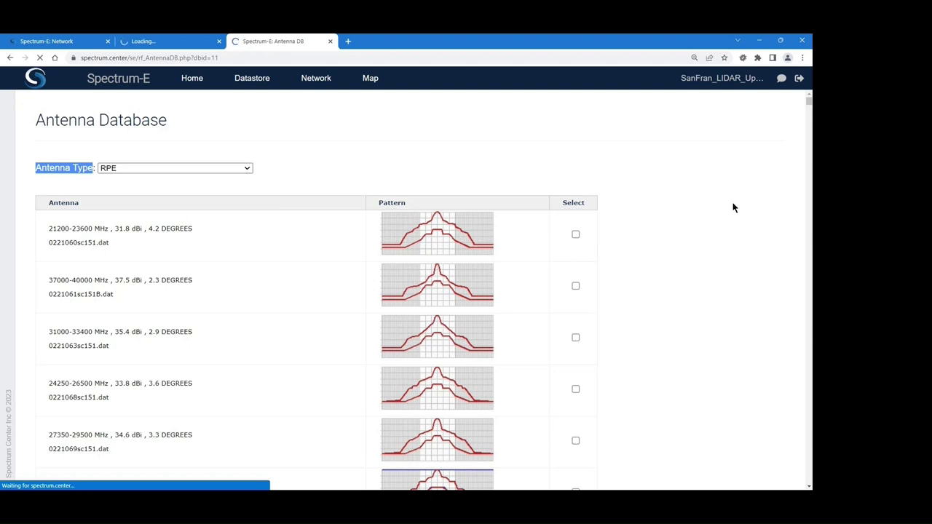
pyautogui.moveTo(808, 102)
pyautogui.mouseDown()
pyautogui.moveTo(808, 172)
pyautogui.moveTo(809, 102)
pyautogui.mouseUp()
pyautogui.click(44, 41)
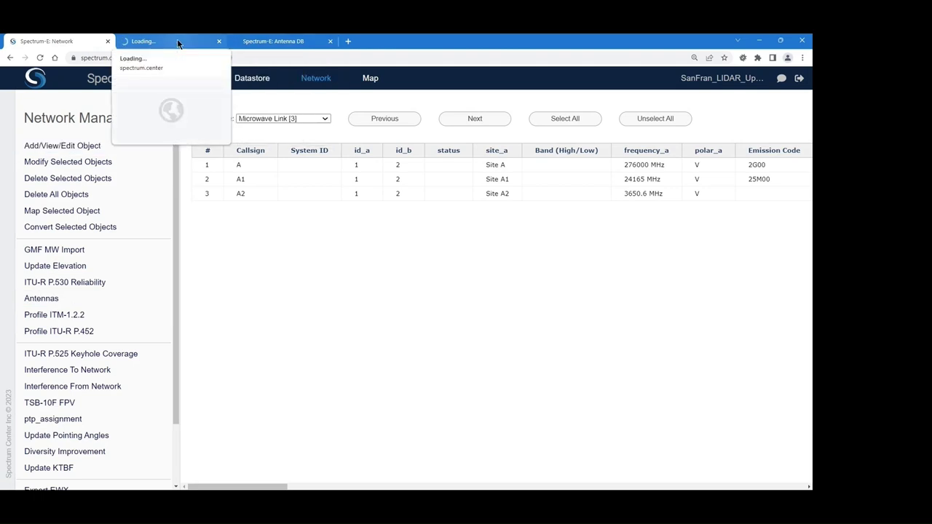
pyautogui.click(252, 43)
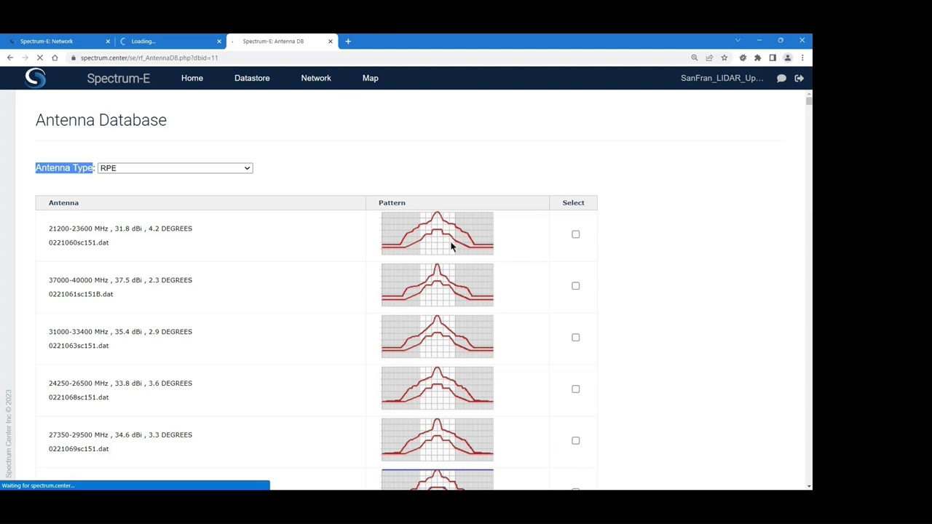
pyautogui.click(659, 226)
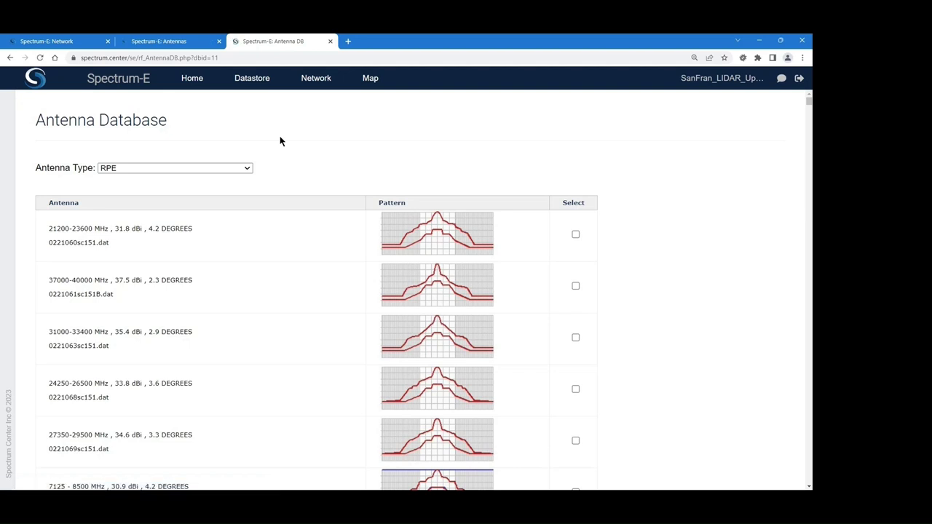
# Close the antenna catalog and review the My Antennas list and its antenna upload option
pyautogui.click(330, 41)
pyautogui.doubleClick(106, 255)
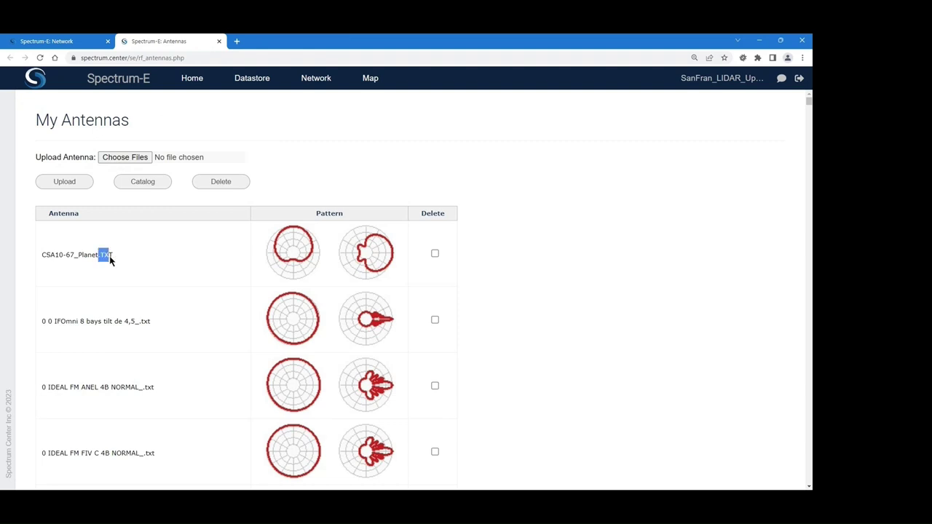
pyautogui.click(160, 292)
pyautogui.moveTo(69, 158); pyautogui.dragTo(97, 184)
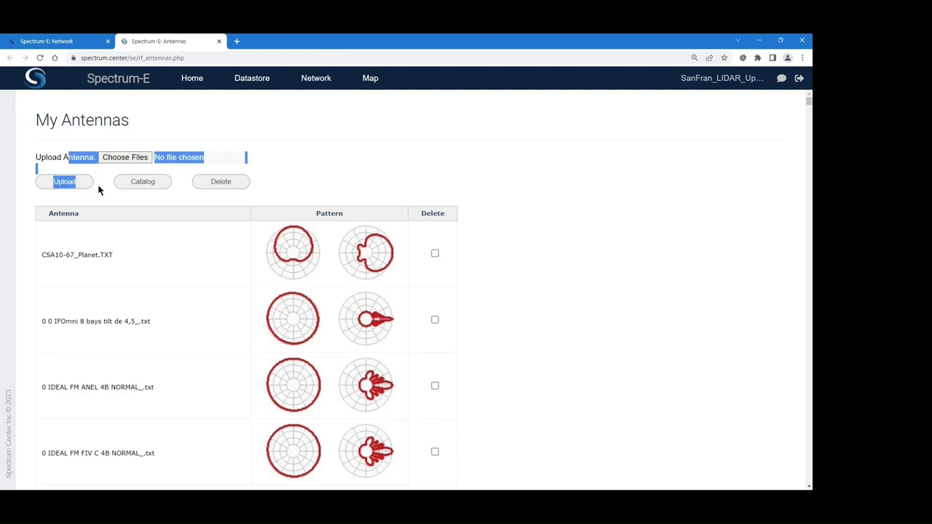
pyautogui.click(101, 195)
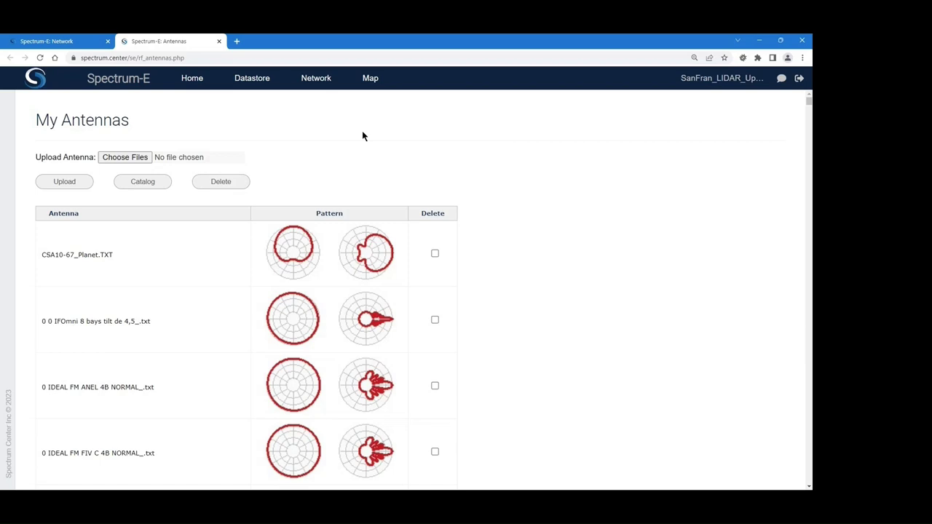
# List the Box objects of the San Francisco network and close the duplicate network tab
pyautogui.click(319, 78)
pyautogui.click(288, 120)
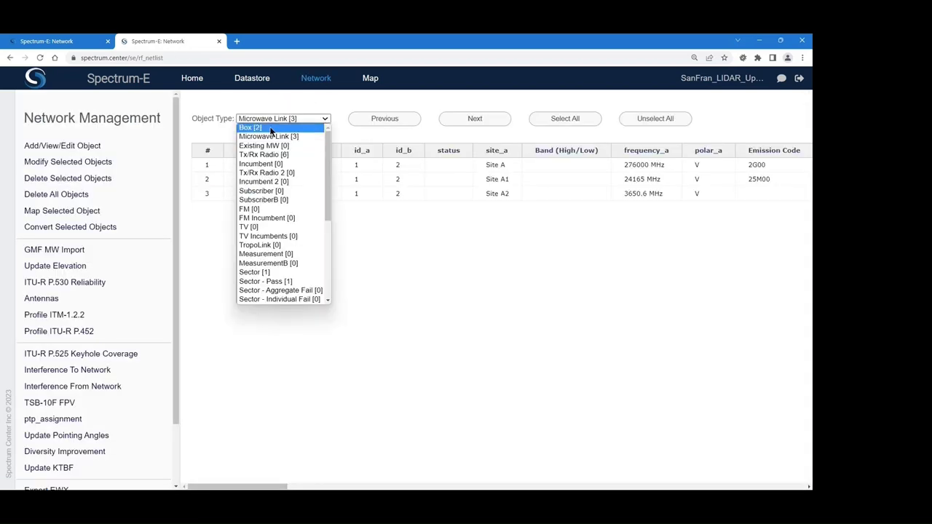
pyautogui.click(270, 129)
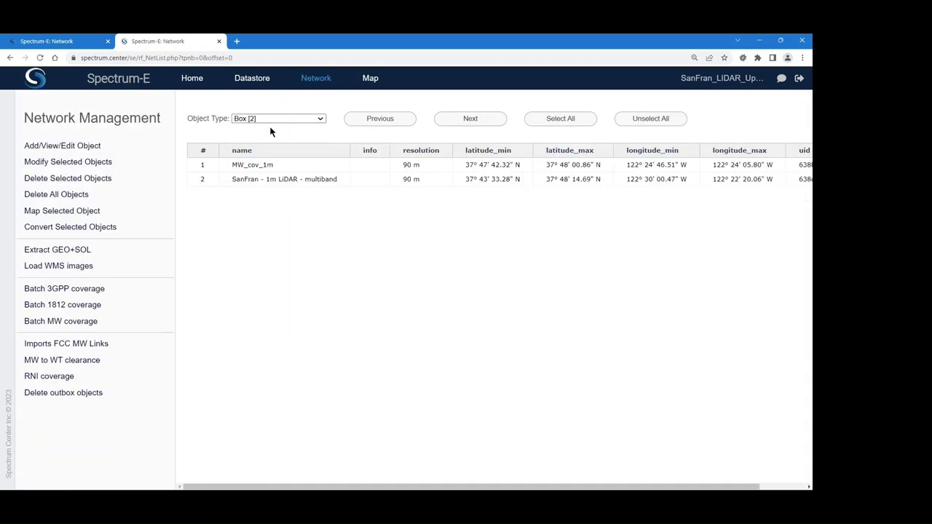
pyautogui.click(108, 42)
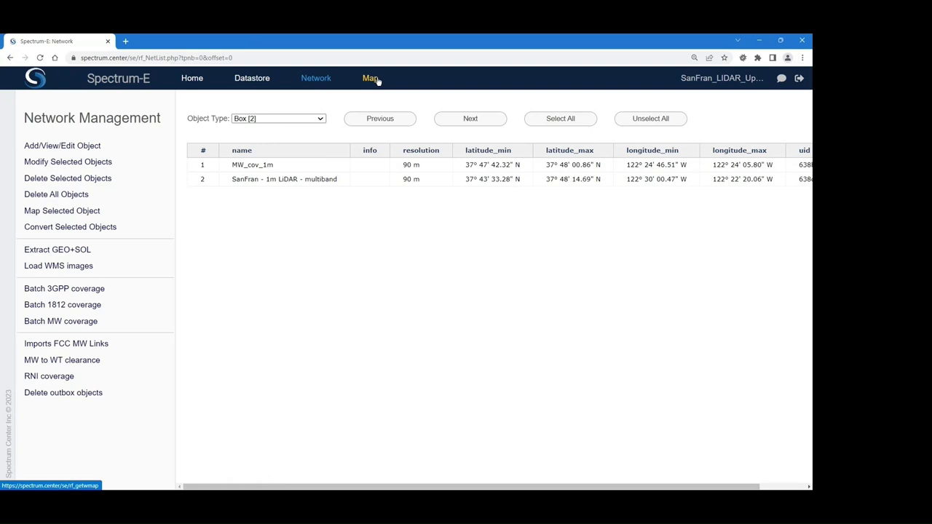
# Show the San Francisco network's links and coverage on the map
pyautogui.click(320, 118)
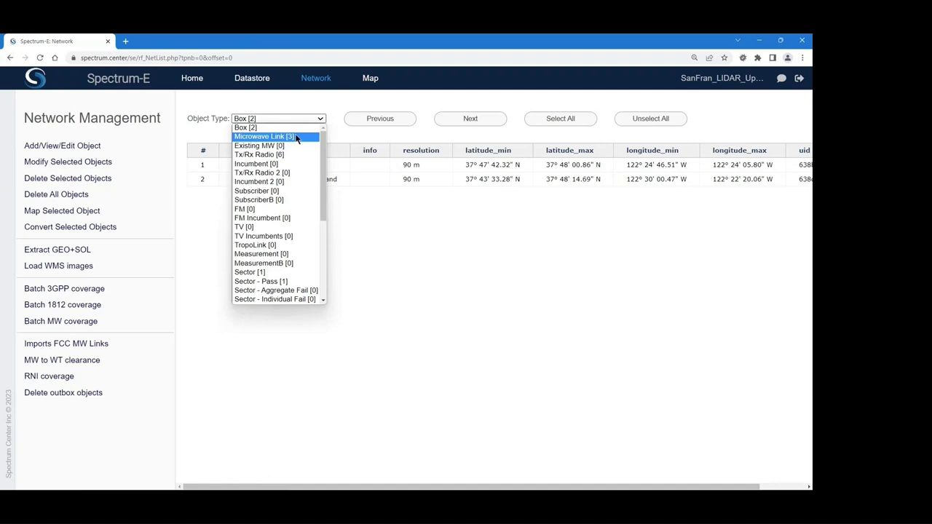
pyautogui.click(318, 111)
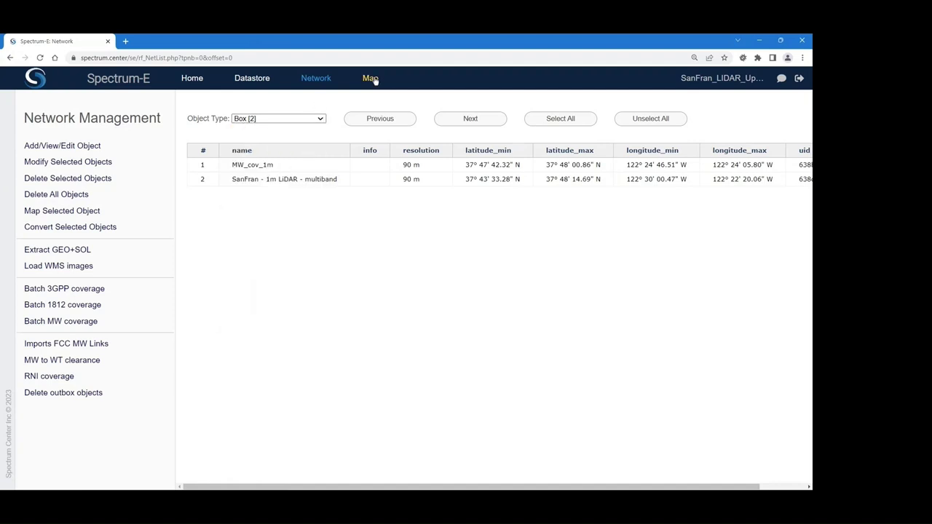
pyautogui.click(373, 78)
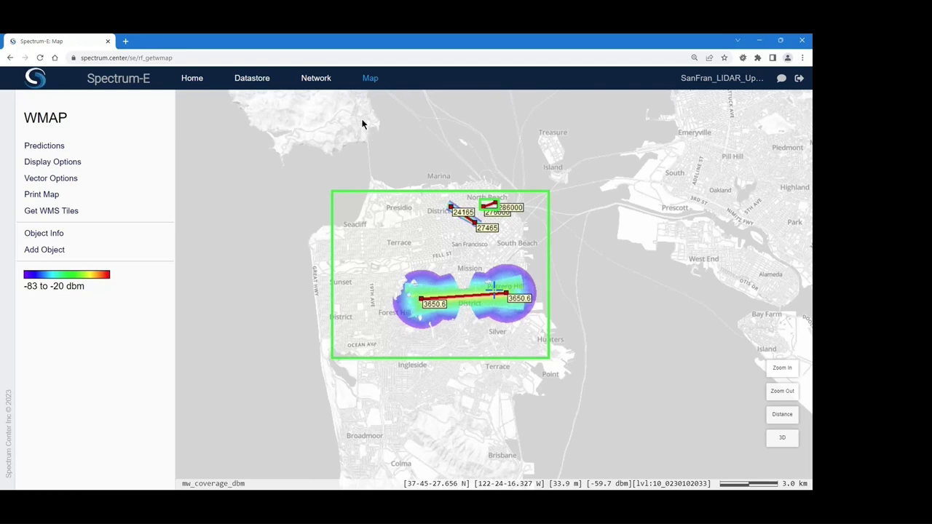
# Switch to the MW links_RPE network and list its Microwave Link objects
pyautogui.click(717, 81)
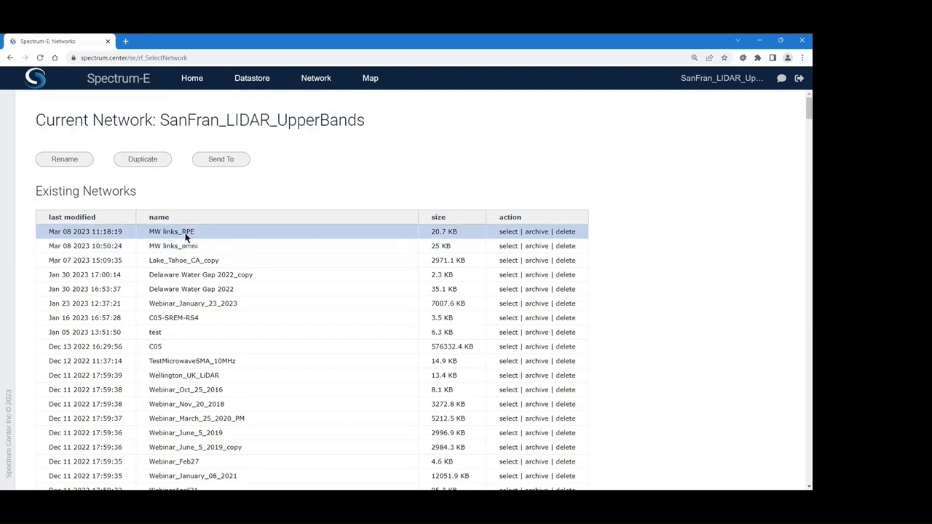
pyautogui.click(185, 233)
pyautogui.click(316, 80)
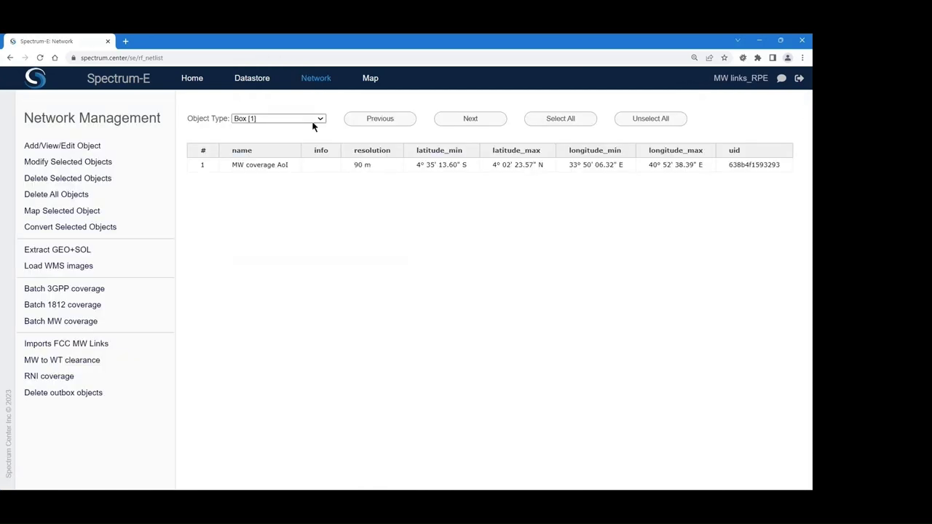
pyautogui.click(313, 120)
pyautogui.click(269, 134)
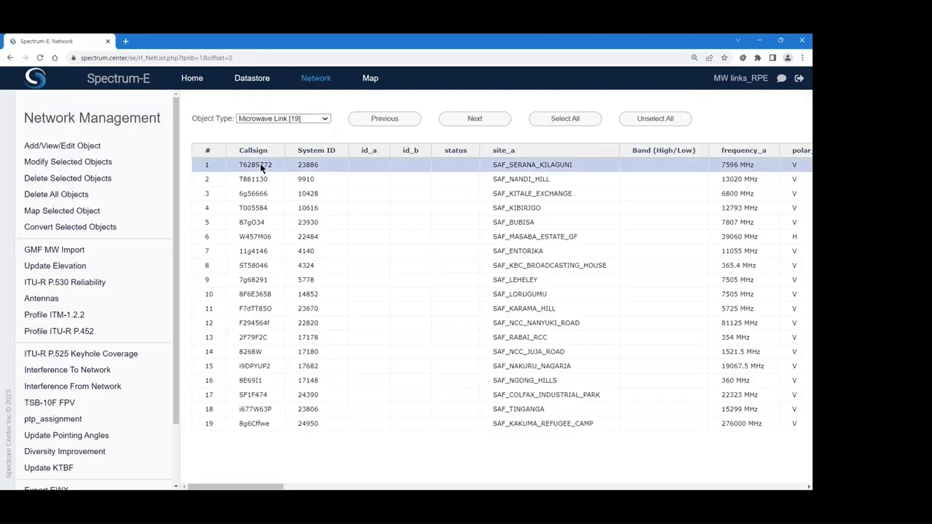
# Map the 7596 MHz SAF_SERANA_KILAGUNI link and frame the whole coverage box with all links over Kenya
pyautogui.click(64, 211)
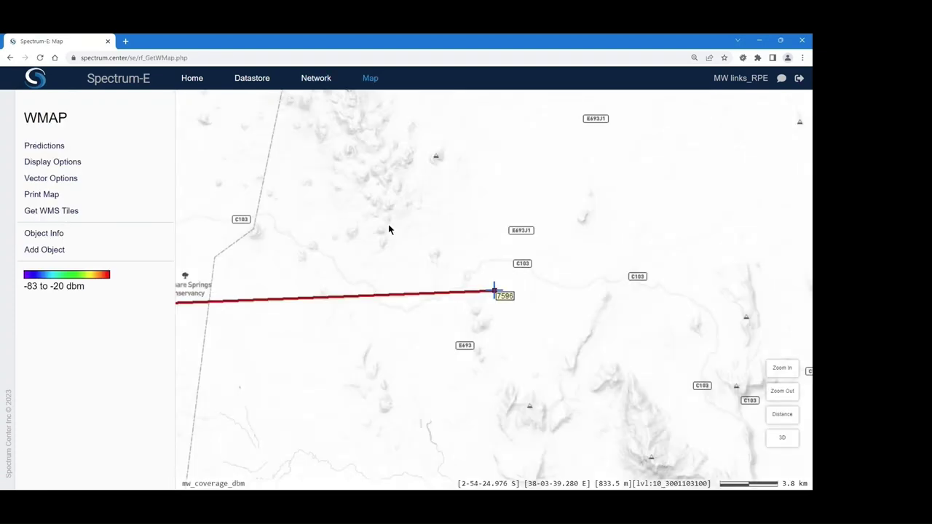
pyautogui.scroll(-7, 389, 230)
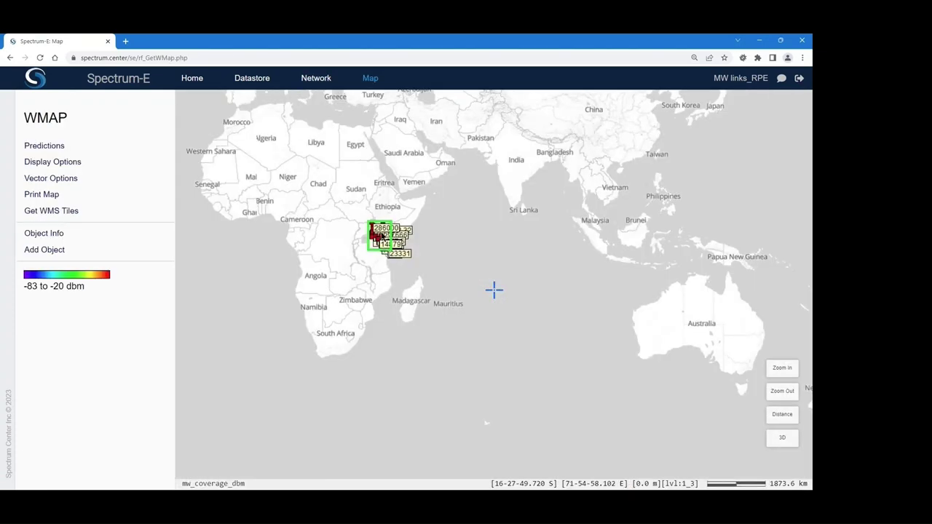
pyautogui.scroll(2, 375, 234)
pyautogui.moveTo(455, 248); pyautogui.dragTo(532, 269)
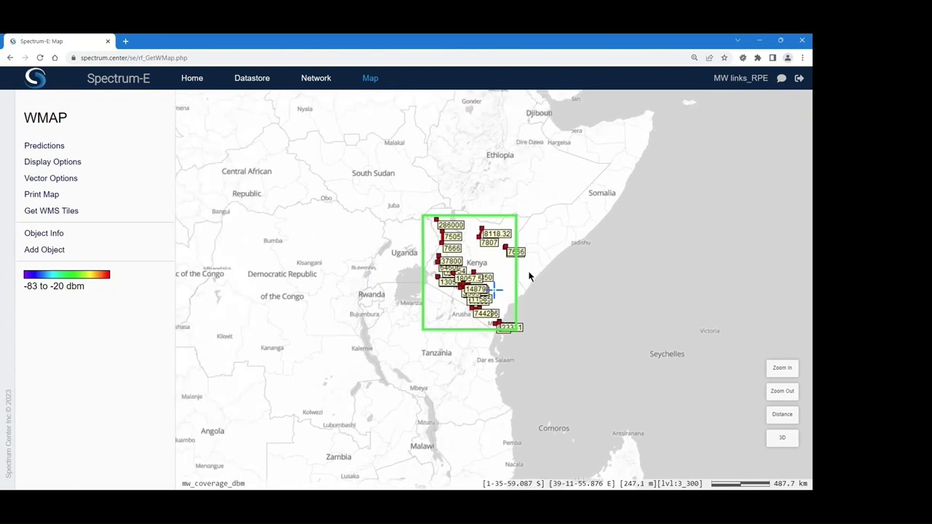
pyautogui.scroll(1, 529, 276)
pyautogui.moveTo(545, 268); pyautogui.dragTo(586, 277)
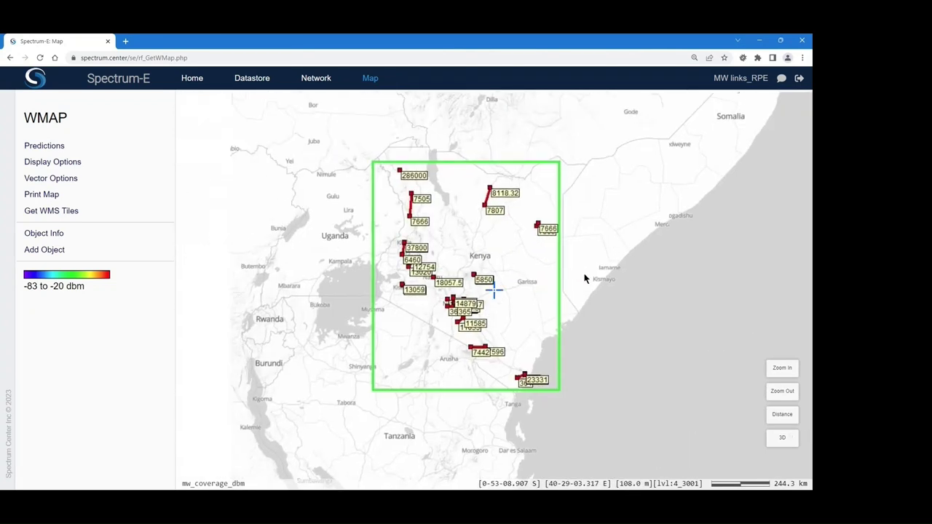